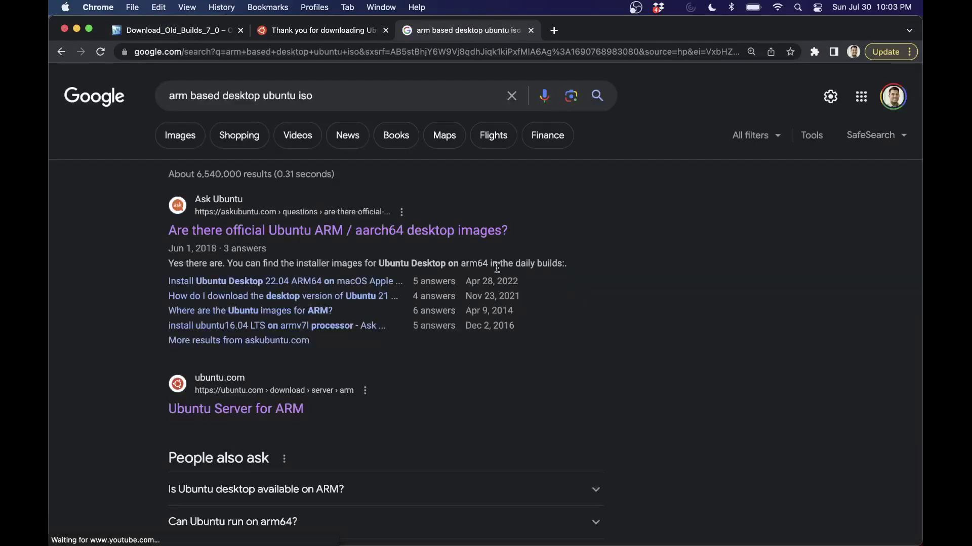
Step: Scroll through the Google results for 'arm based desktop ubuntu iso'
{"action": "scroll", "coordinate": [657, 361], "scroll_direction": "down", "scroll_amount": 10}
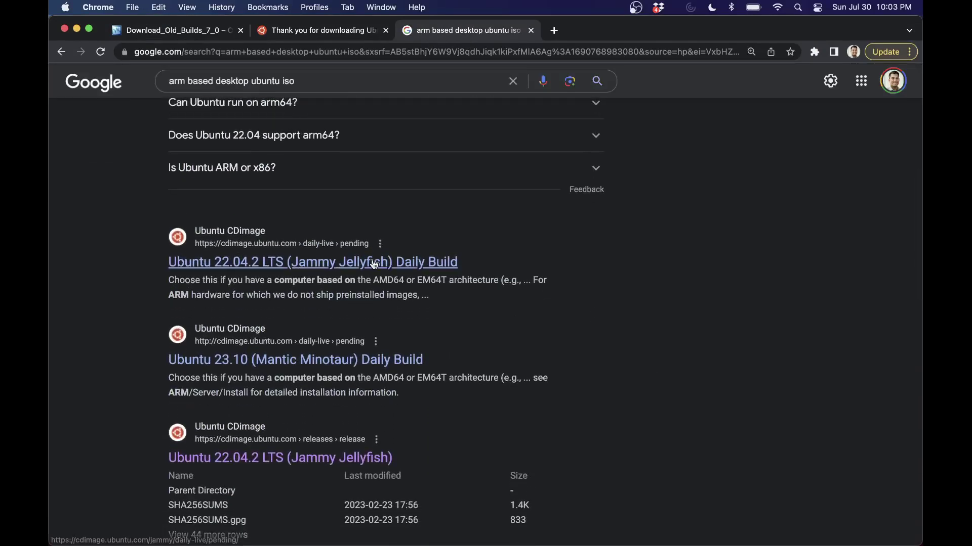
Step: Download the 64-bit ARM (AArch64) desktop image from the Ubuntu 22.04.2 LTS Daily Build page
{"action": "left_click", "coordinate": [372, 260]}
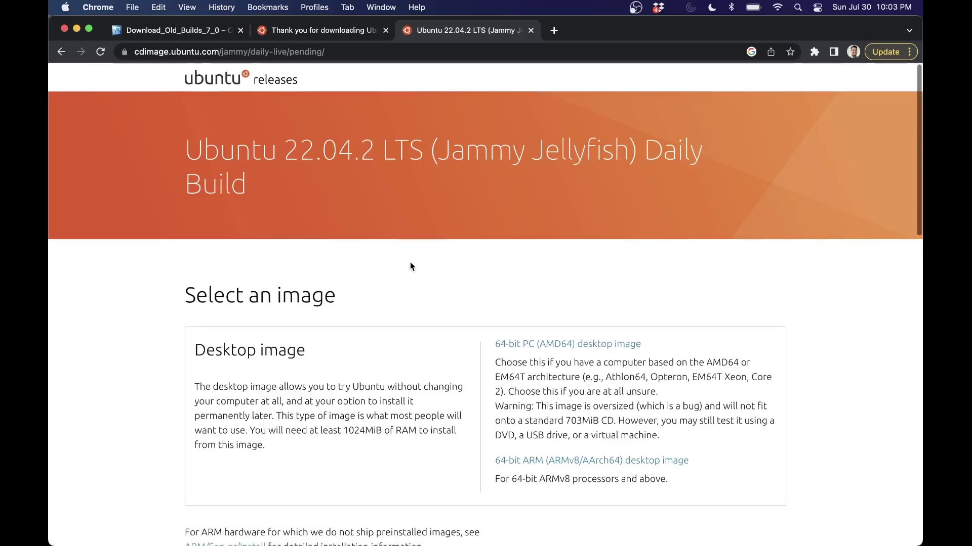
{"action": "scroll", "coordinate": [409, 264], "scroll_direction": "down", "scroll_amount": 3}
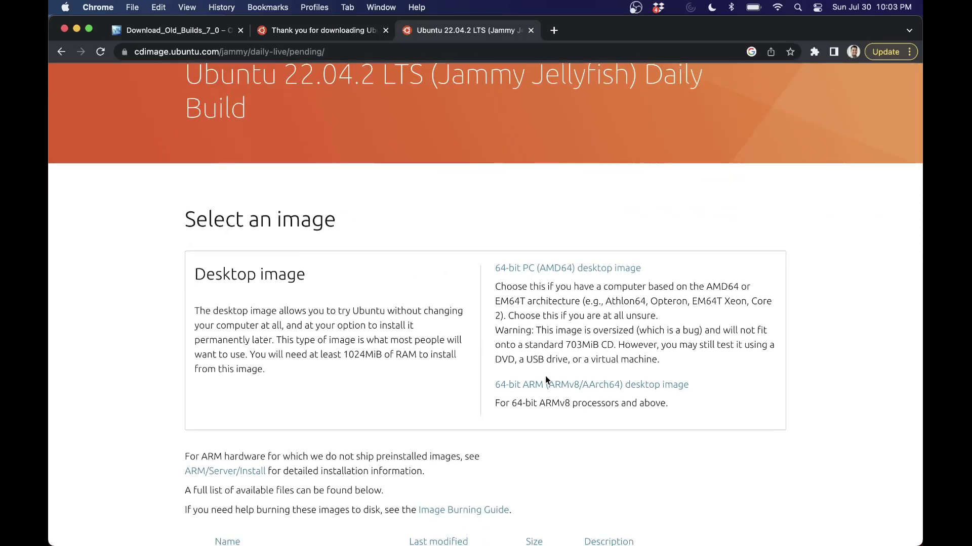
{"action": "left_click", "coordinate": [587, 386]}
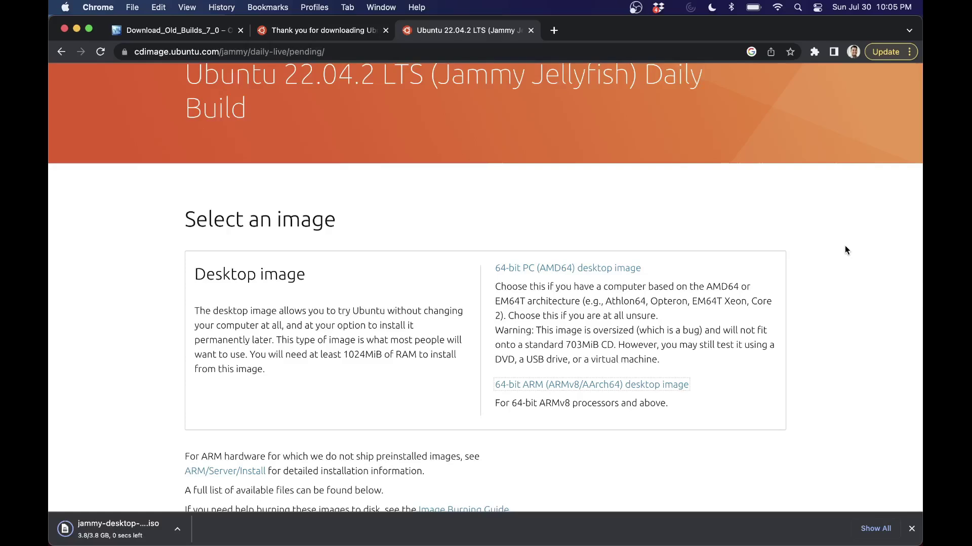
{"action": "key", "text": "super+space"}
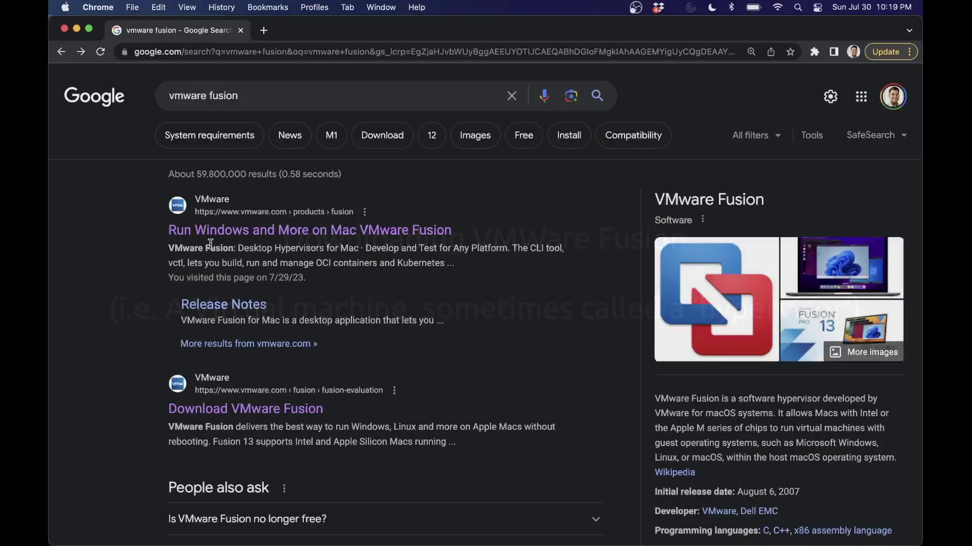
Step: Go from the Download VMware Fusion page to the main VMware Fusion product page
{"action": "left_click", "coordinate": [253, 410]}
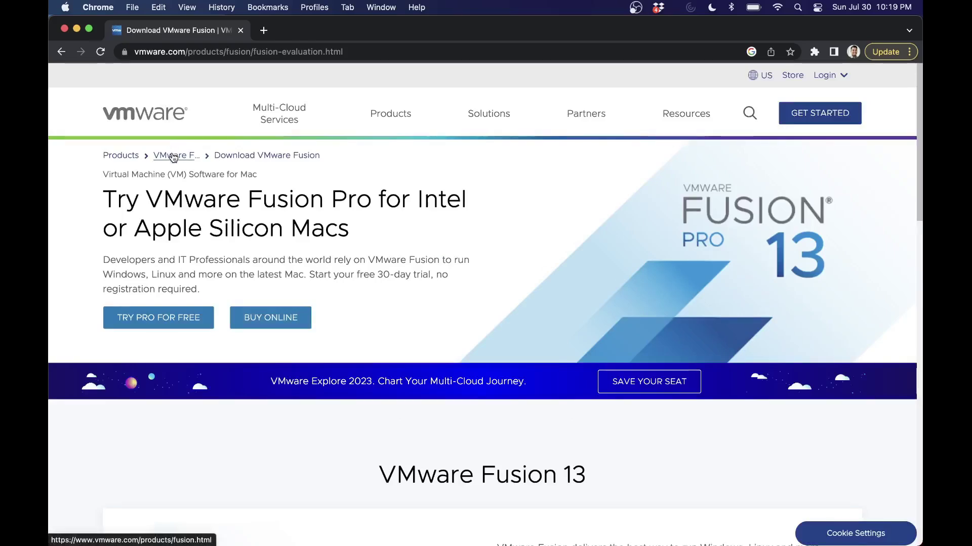
{"action": "left_click", "coordinate": [173, 158]}
{"action": "scroll", "coordinate": [454, 297], "scroll_direction": "down", "scroll_amount": 5}
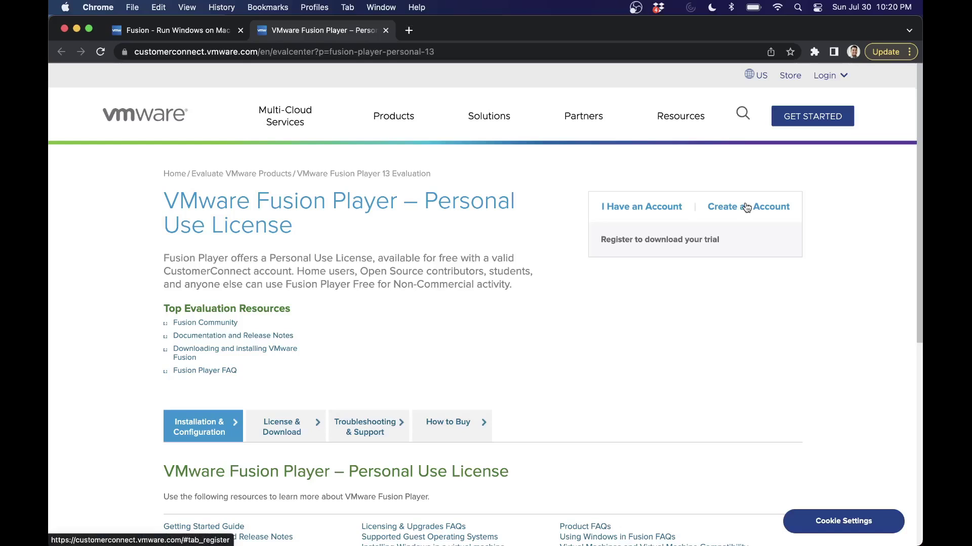
{"action": "scroll", "coordinate": [746, 205], "scroll_direction": "down", "scroll_amount": 5}
{"action": "scroll", "coordinate": [746, 202], "scroll_direction": "up", "scroll_amount": 4}
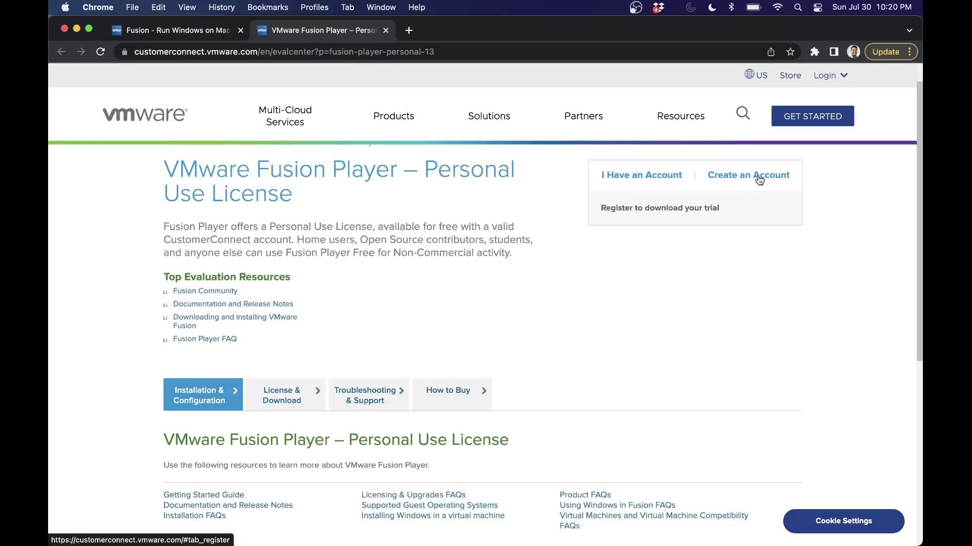
Step: Sign in with the existing VMware account and register the Fusion Player personal use license
{"action": "left_click", "coordinate": [759, 180]}
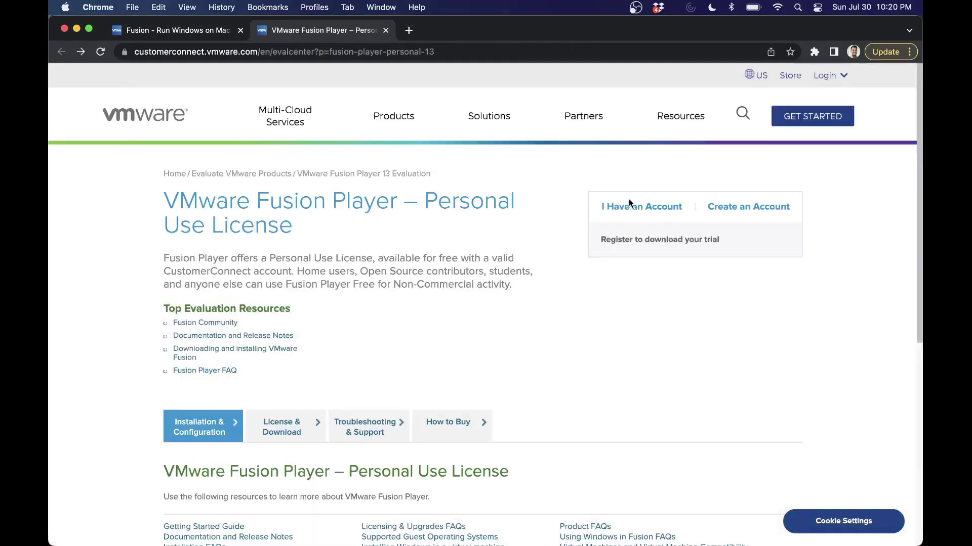
{"action": "left_click", "coordinate": [630, 207]}
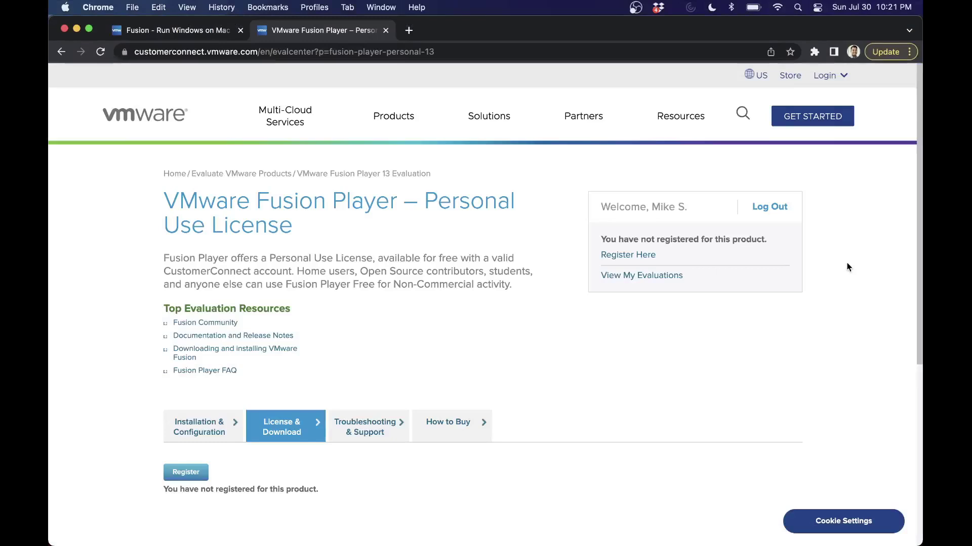
{"action": "scroll", "coordinate": [423, 340], "scroll_direction": "down", "scroll_amount": 1}
{"action": "scroll", "coordinate": [423, 340], "scroll_direction": "down", "scroll_amount": 2}
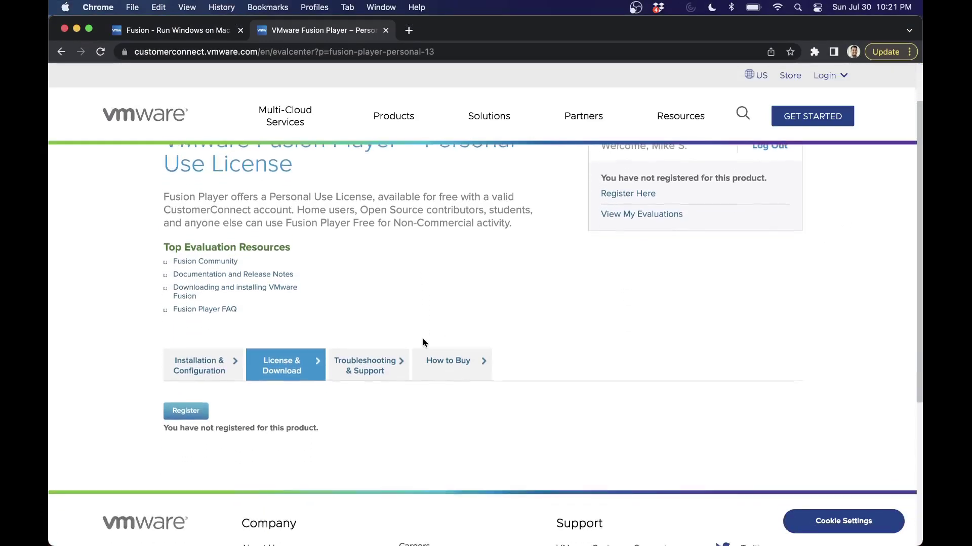
{"action": "left_click", "coordinate": [189, 388]}
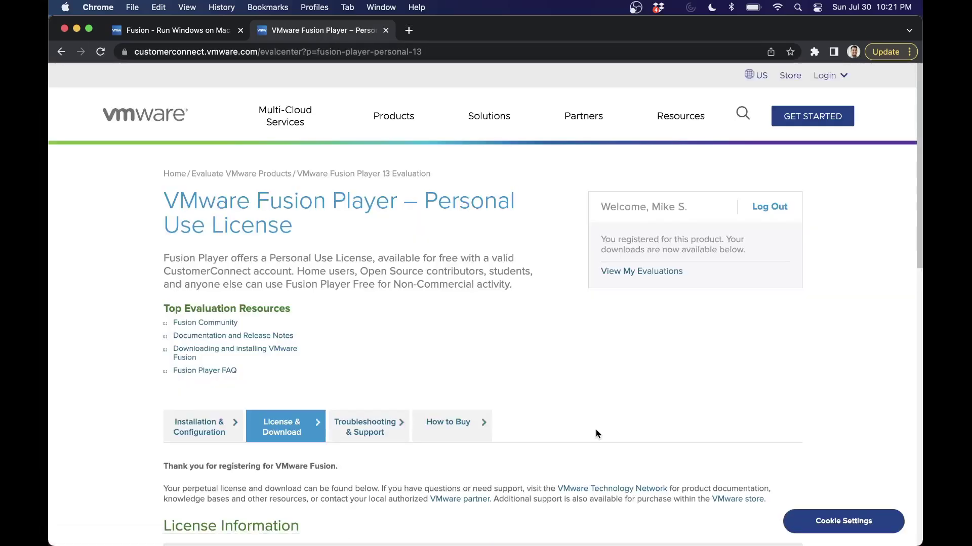
{"action": "scroll", "coordinate": [602, 303], "scroll_direction": "down", "scroll_amount": 7}
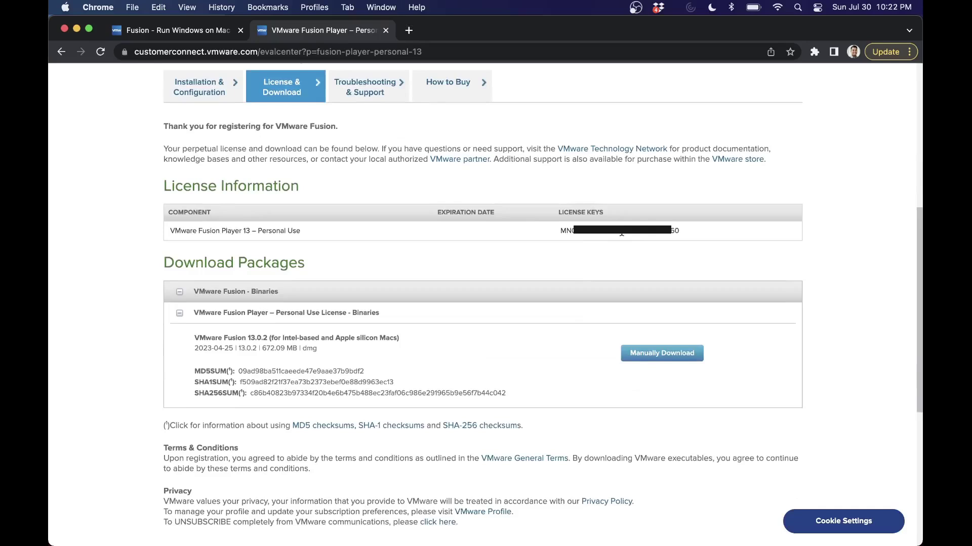
Step: Copy the license key, download the VMware Fusion 13.0.2 .dmg and open it
{"action": "triple_click", "coordinate": [622, 232]}
{"action": "left_click", "coordinate": [608, 275]}
{"action": "left_click", "coordinate": [649, 355]}
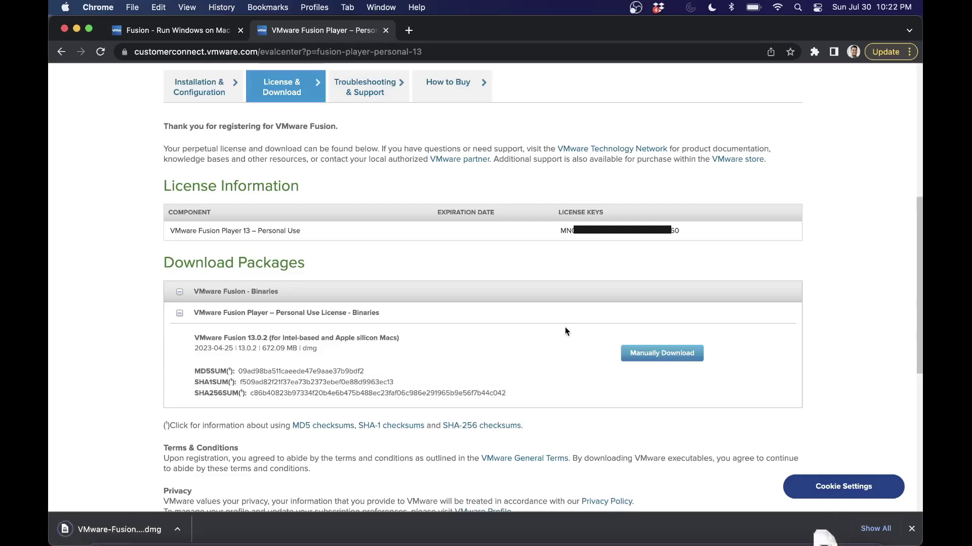
{"action": "double_click", "coordinate": [312, 338]}
{"action": "triple_click", "coordinate": [312, 337]}
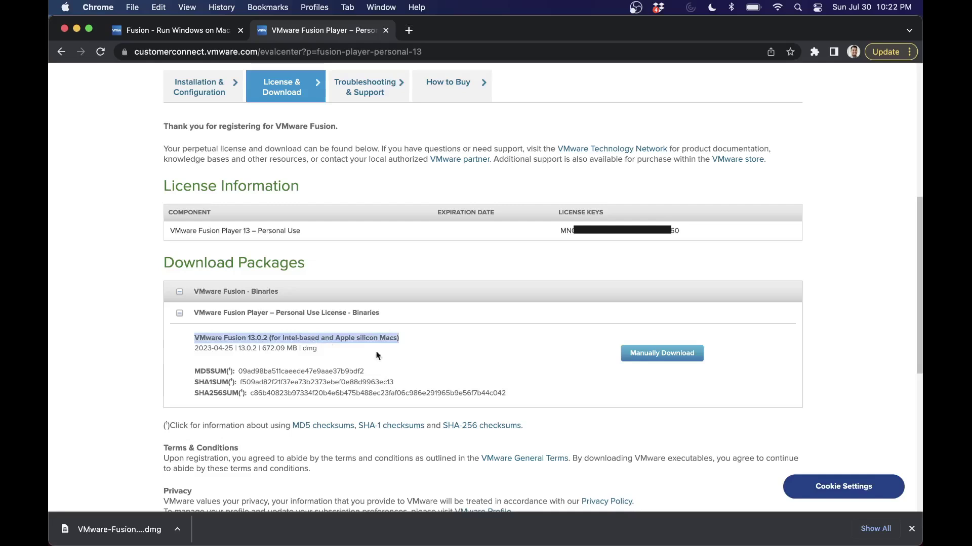
{"action": "left_click", "coordinate": [522, 361]}
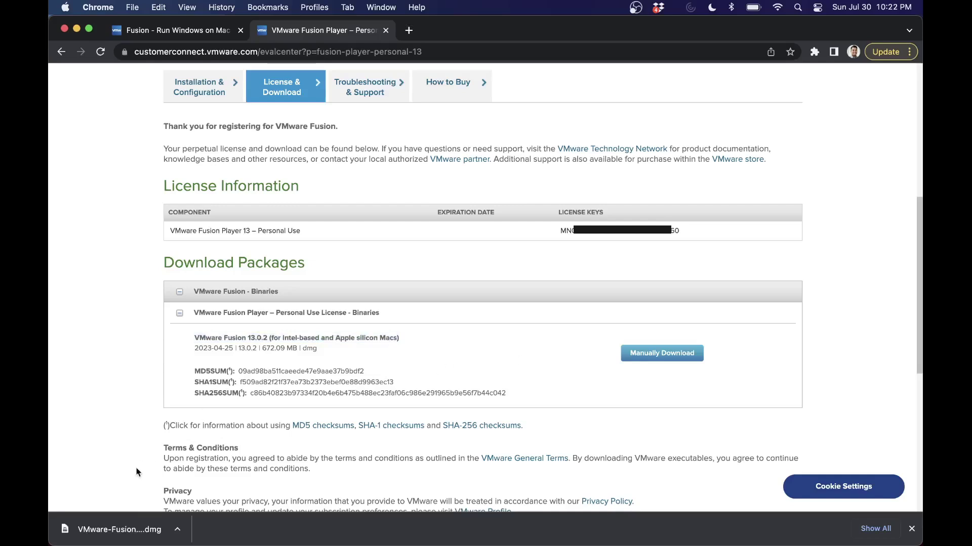
{"action": "left_click", "coordinate": [124, 526]}
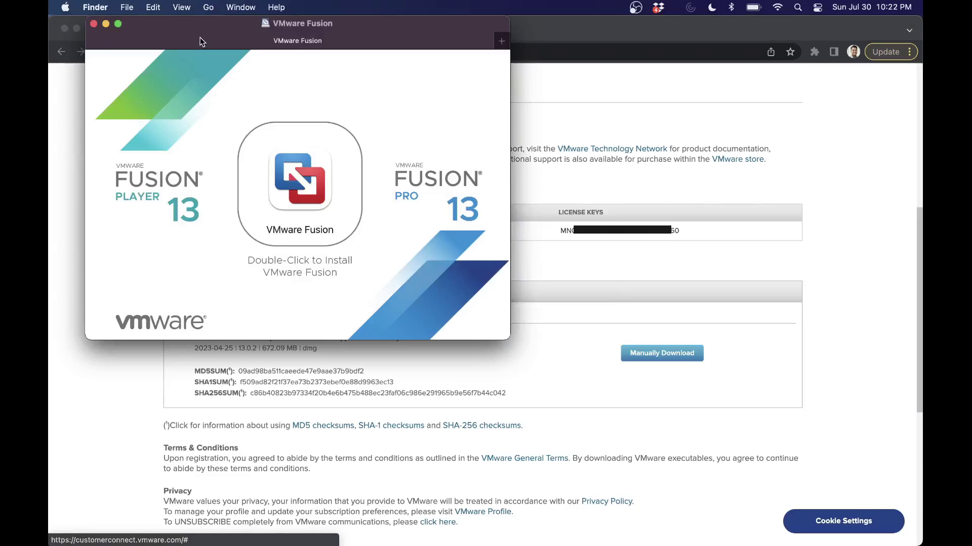
Step: Run the VMware Fusion installer, approve opening it, and enter the administrator password
{"action": "left_click_drag", "start_coordinate": [210, 28], "coordinate": [454, 121]}
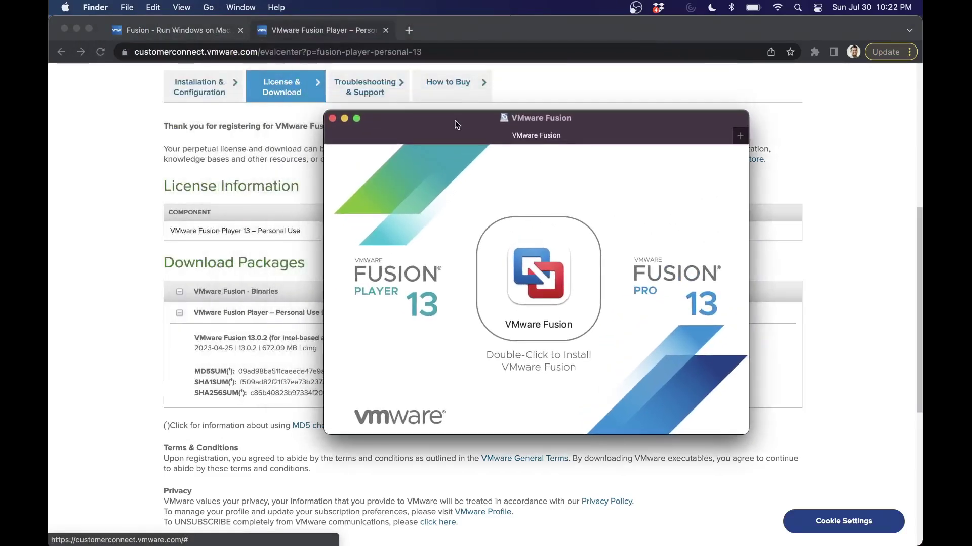
{"action": "left_click", "coordinate": [386, 30]}
{"action": "left_click", "coordinate": [538, 302]}
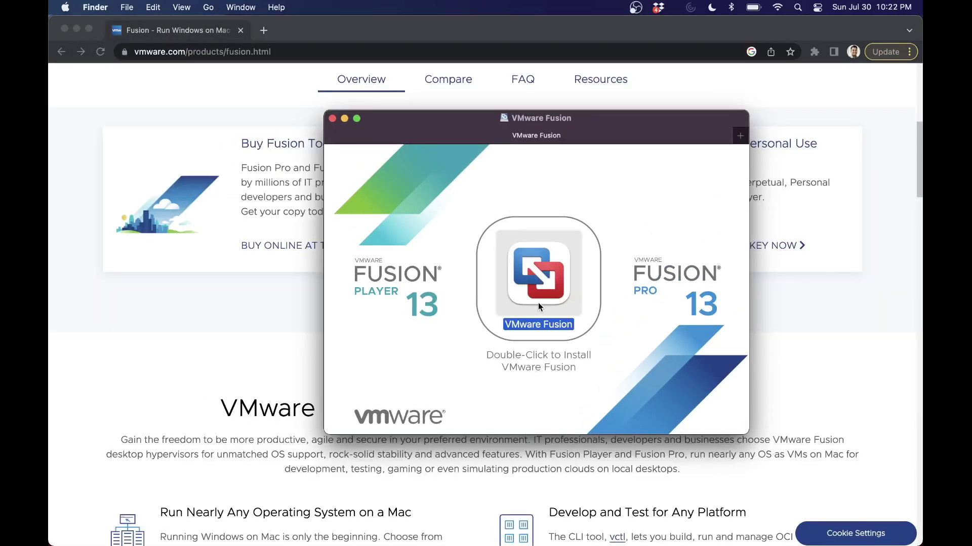
{"action": "double_click", "coordinate": [534, 287]}
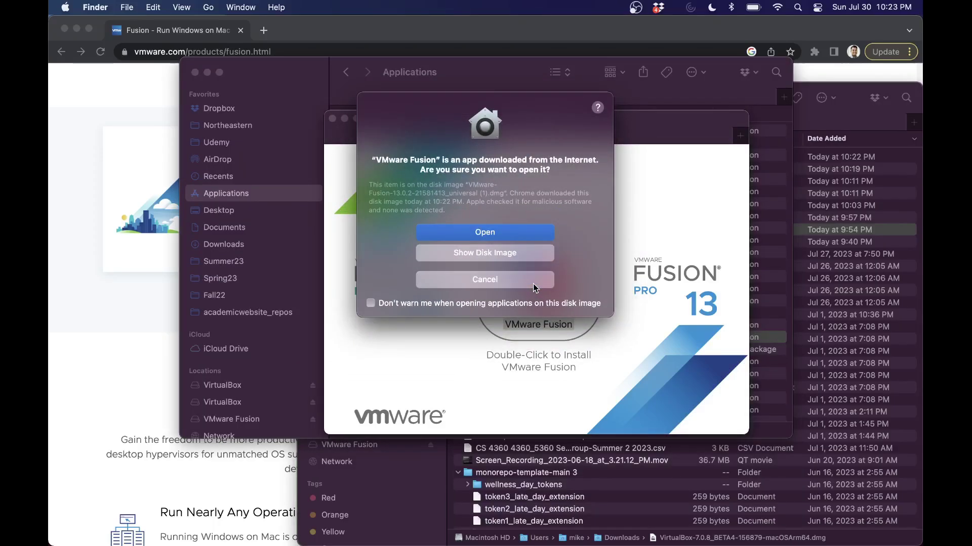
{"action": "left_click", "coordinate": [497, 229]}
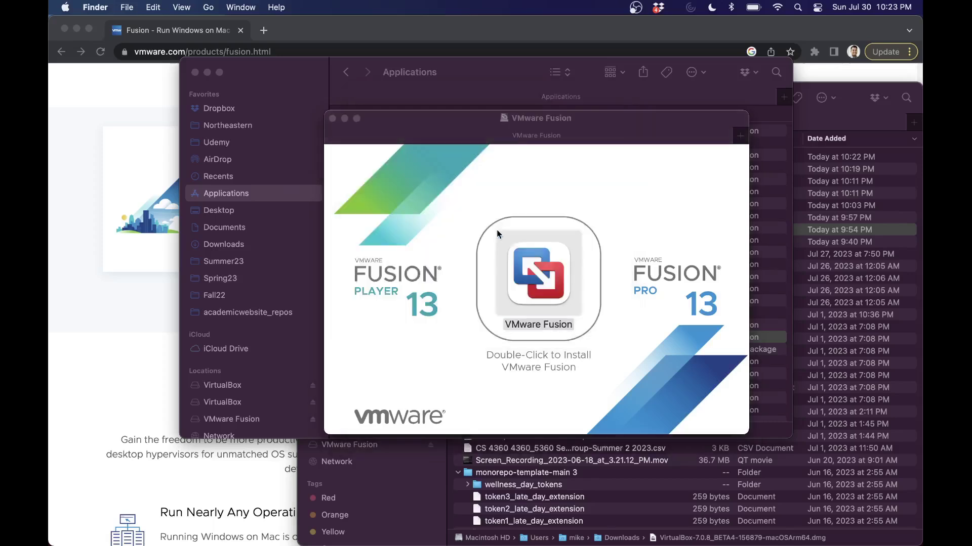
{"action": "type", "text": "************"}
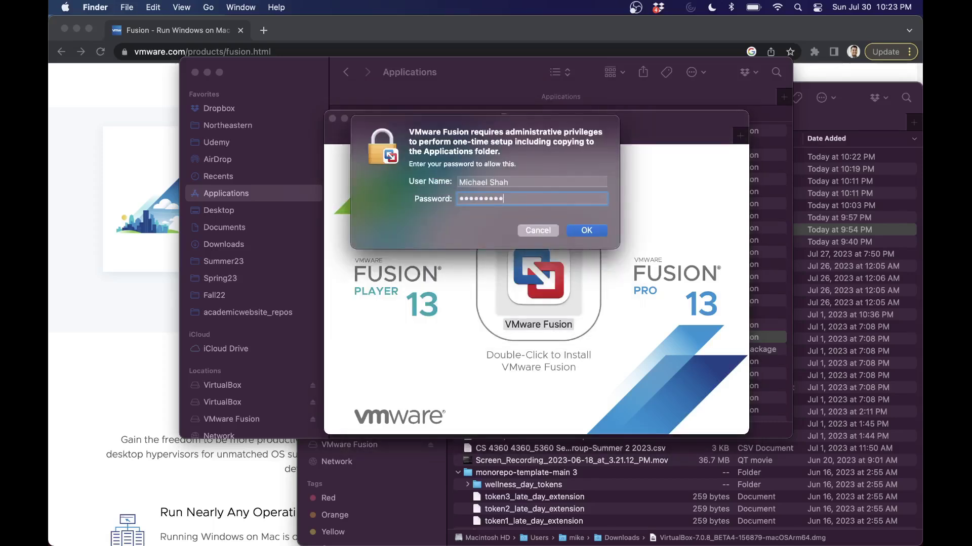
{"action": "key", "text": "Return"}
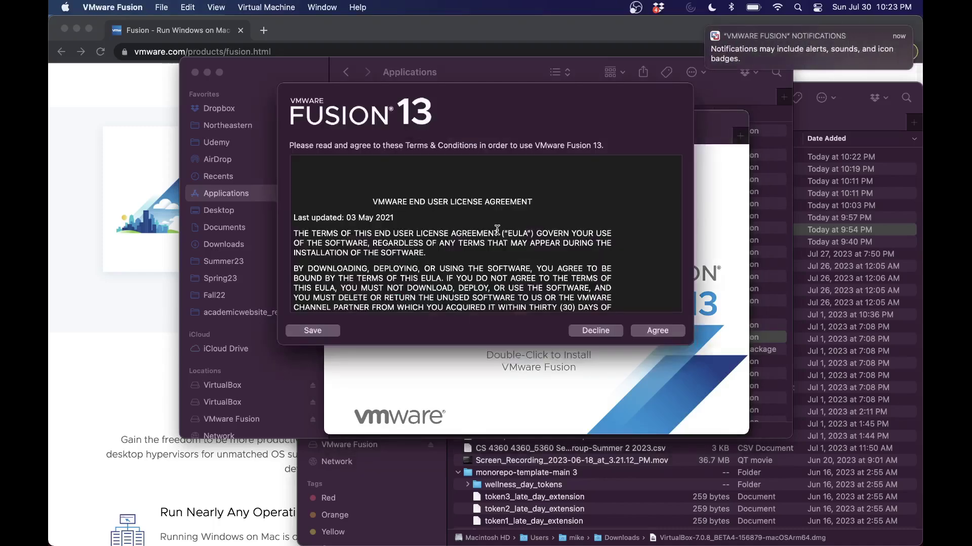
Step: Accept the Fusion 13 EULA, paste the personal license key and finish setup
{"action": "left_click", "coordinate": [645, 333]}
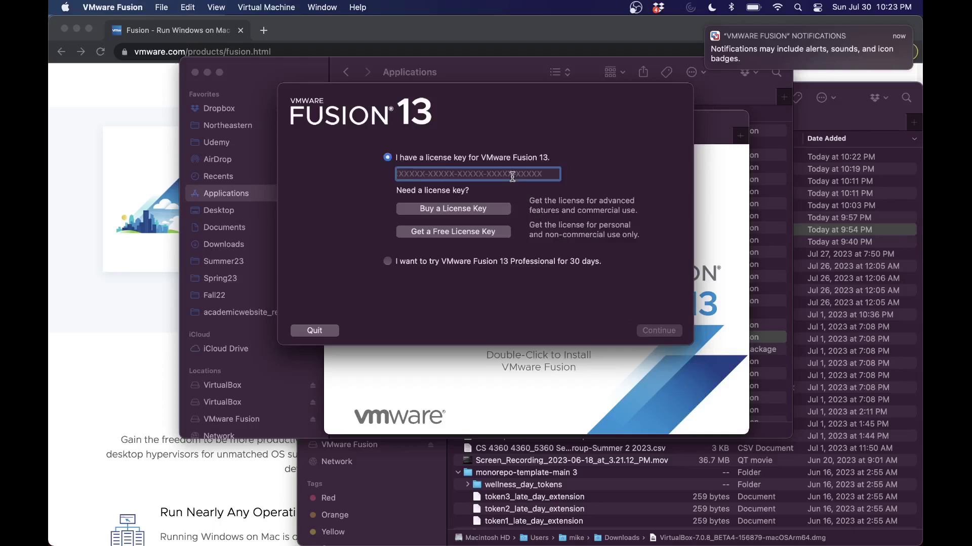
{"action": "right_click", "coordinate": [512, 176]}
{"action": "left_click", "coordinate": [503, 207]}
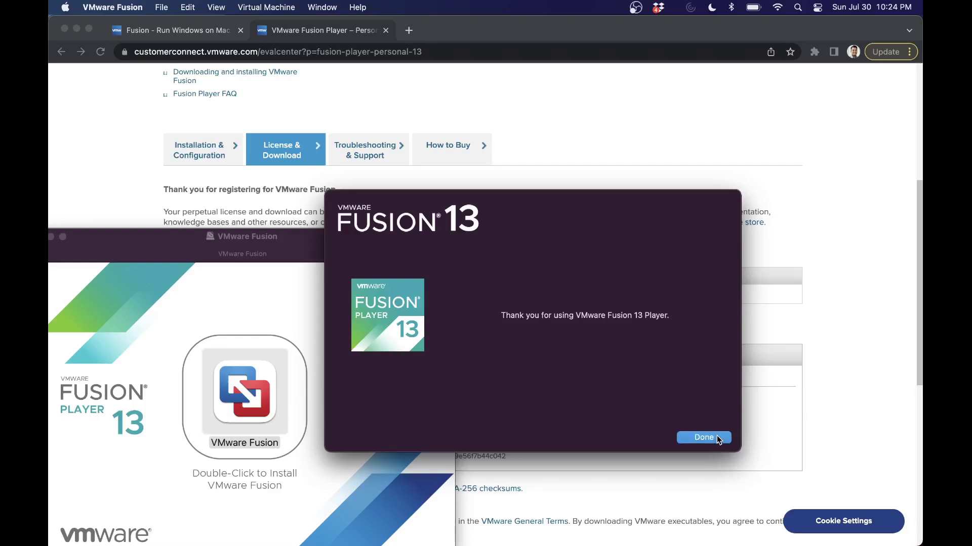
{"action": "left_click", "coordinate": [716, 436]}
Step: Allow VMware Fusion access to the Downloads folder and control of System Events
{"action": "left_click", "coordinate": [215, 31]}
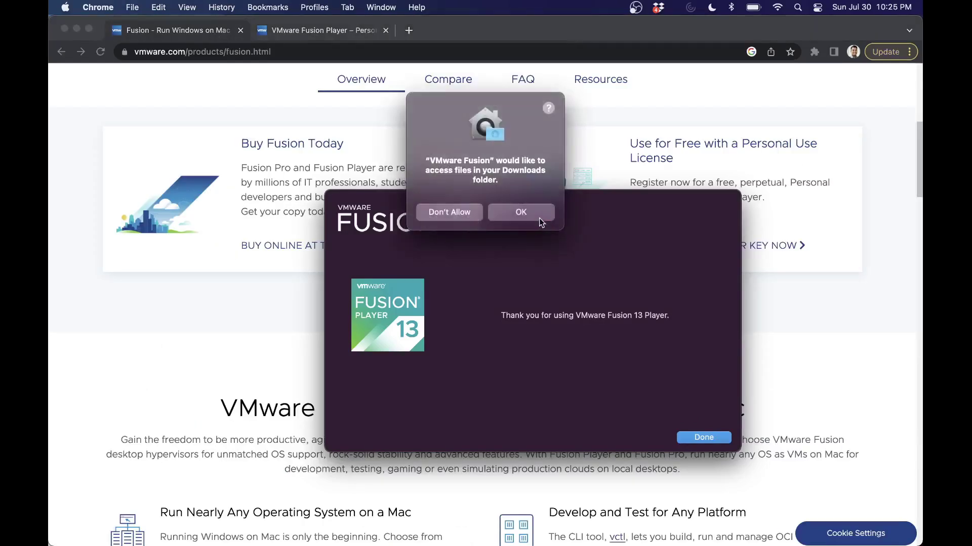
{"action": "left_click", "coordinate": [537, 215]}
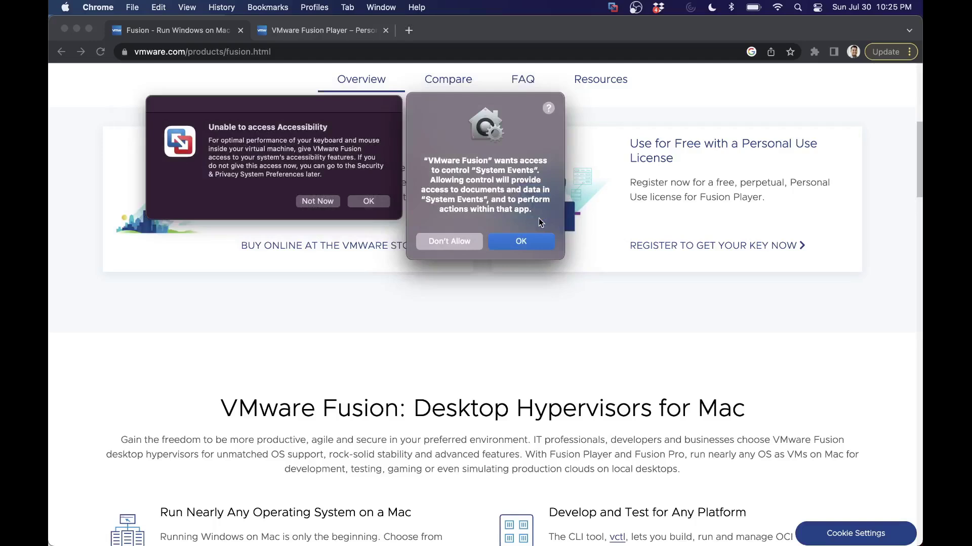
{"action": "left_click", "coordinate": [542, 244]}
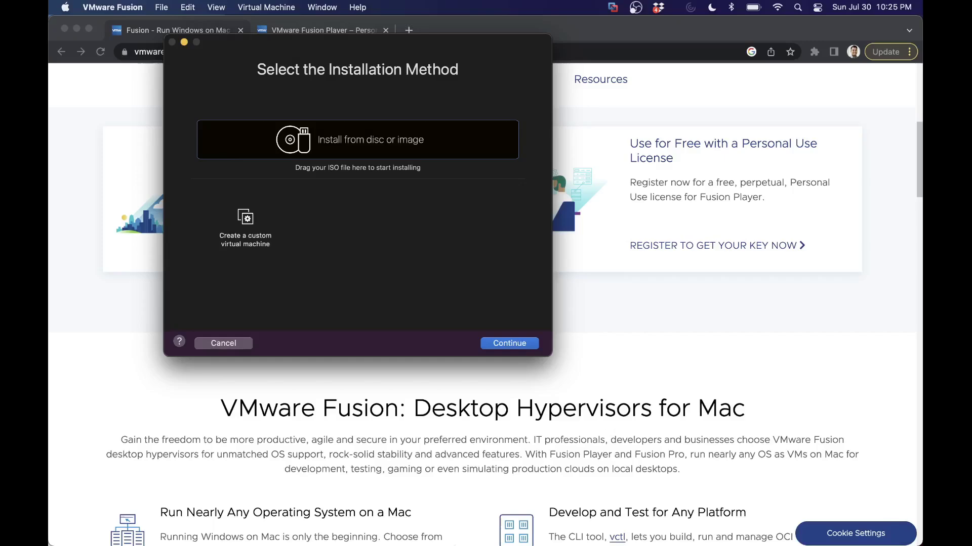
Step: Drag the Ubuntu ISO from Downloads into the new virtual machine setup
{"action": "left_click", "coordinate": [100, 521]}
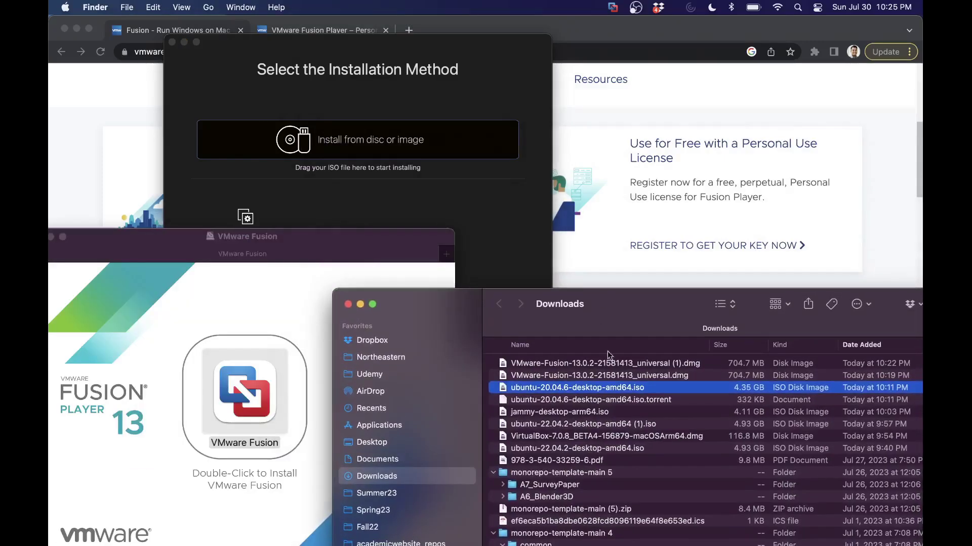
{"action": "left_click_drag", "start_coordinate": [607, 387], "coordinate": [379, 169]}
{"action": "left_click", "coordinate": [542, 203]}
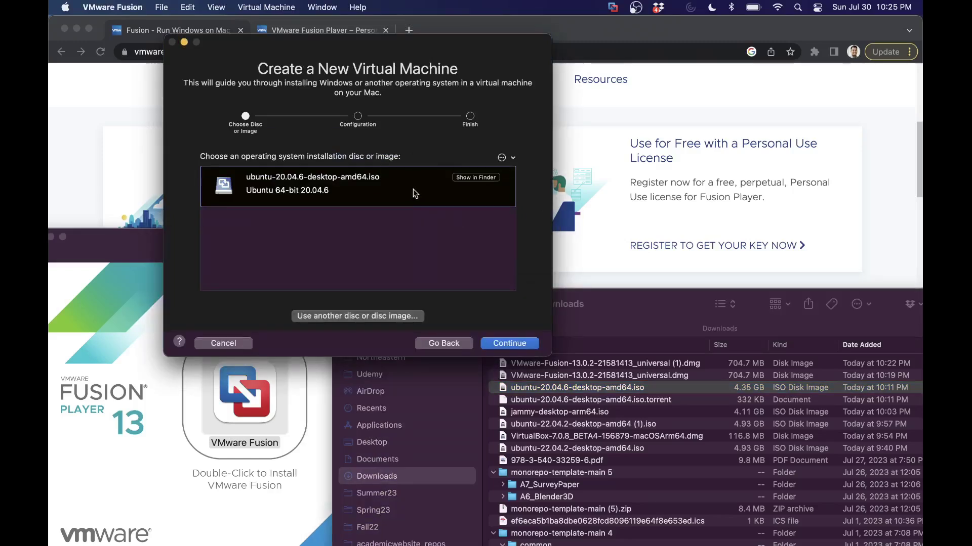
Step: Close the Downloads and Fusion installer windows and centre the new VM wizard
{"action": "left_click", "coordinate": [647, 291]}
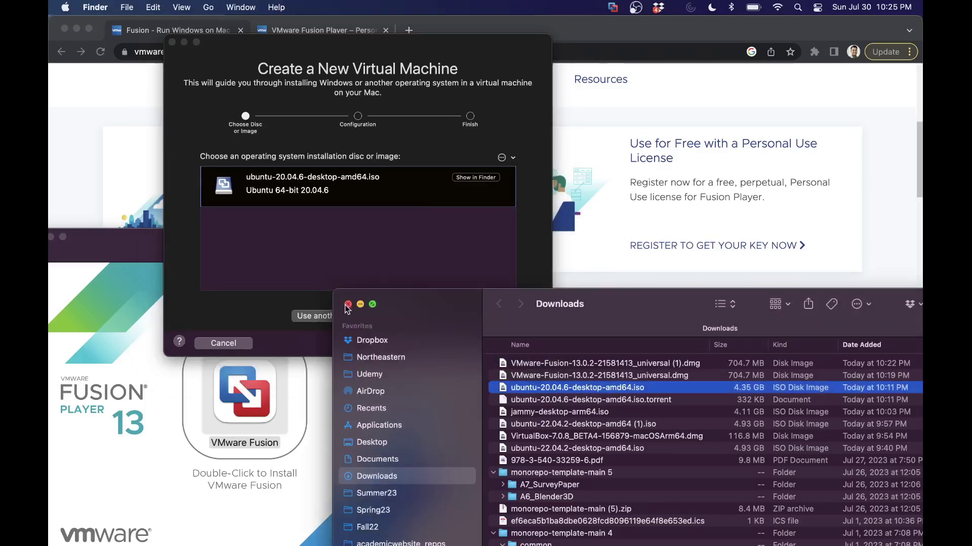
{"action": "key", "text": "super+w"}
{"action": "left_click", "coordinate": [533, 250]}
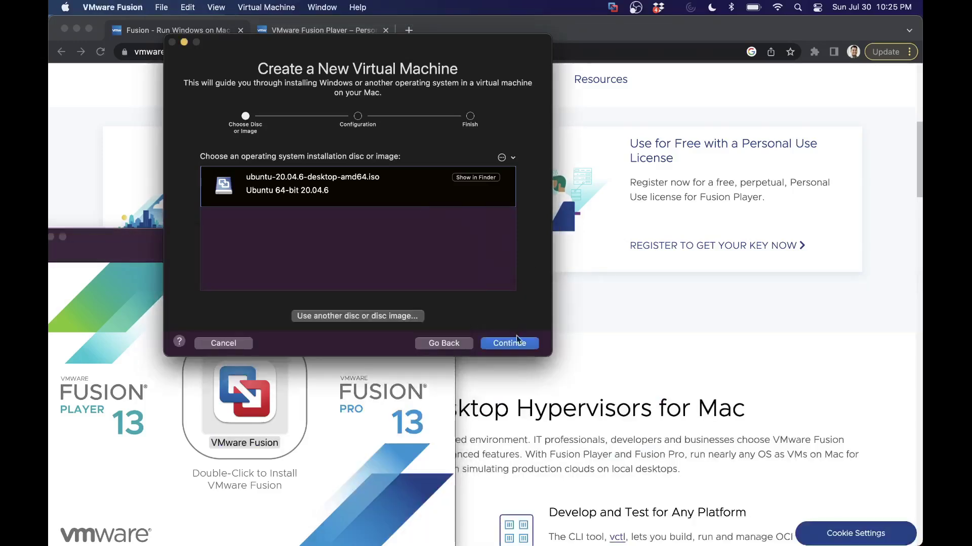
{"action": "left_click", "coordinate": [134, 257]}
{"action": "left_click_drag", "start_coordinate": [159, 240], "coordinate": [314, 257]}
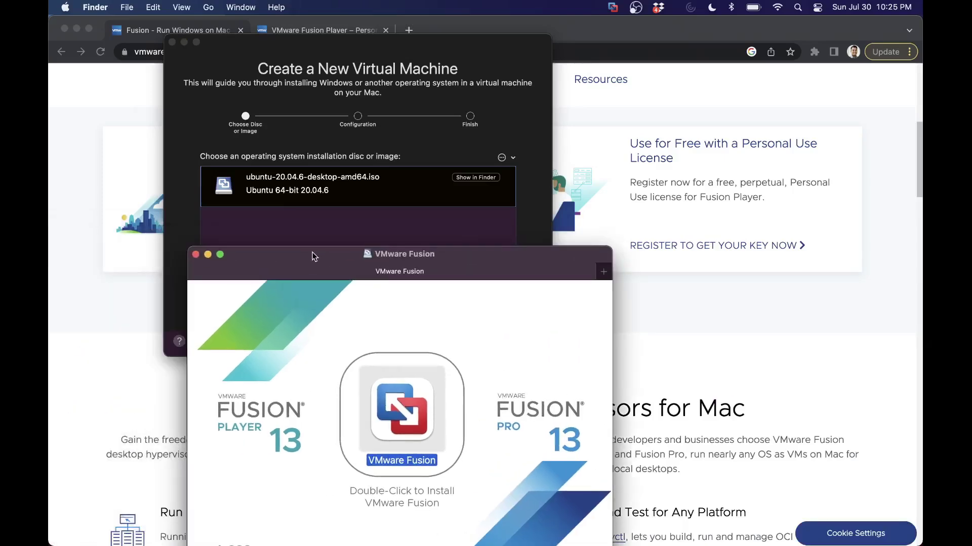
{"action": "left_click", "coordinate": [195, 254]}
{"action": "left_click_drag", "start_coordinate": [337, 46], "coordinate": [463, 133]}
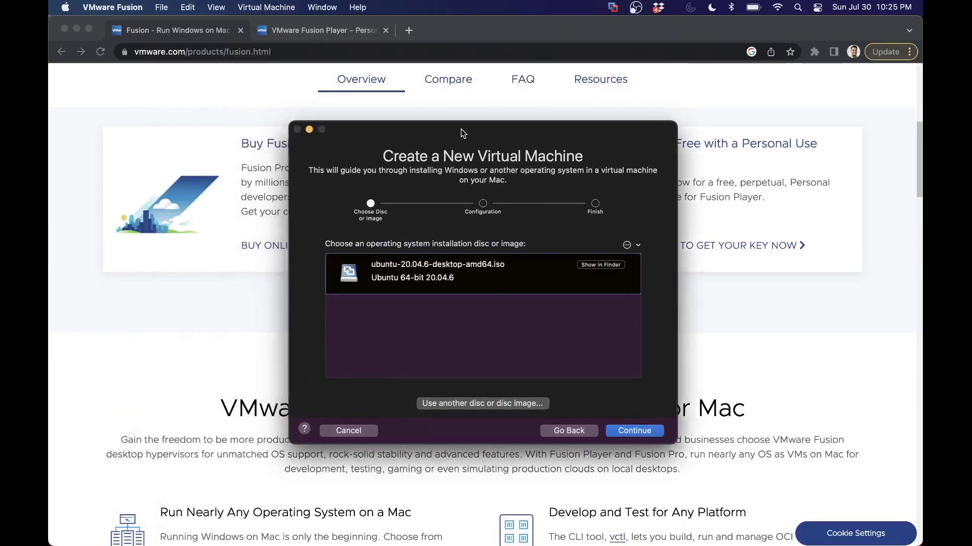
Step: Continue with the Ubuntu 20.04.6 image and enter and confirm the Easy Install account password
{"action": "left_click", "coordinate": [636, 430]}
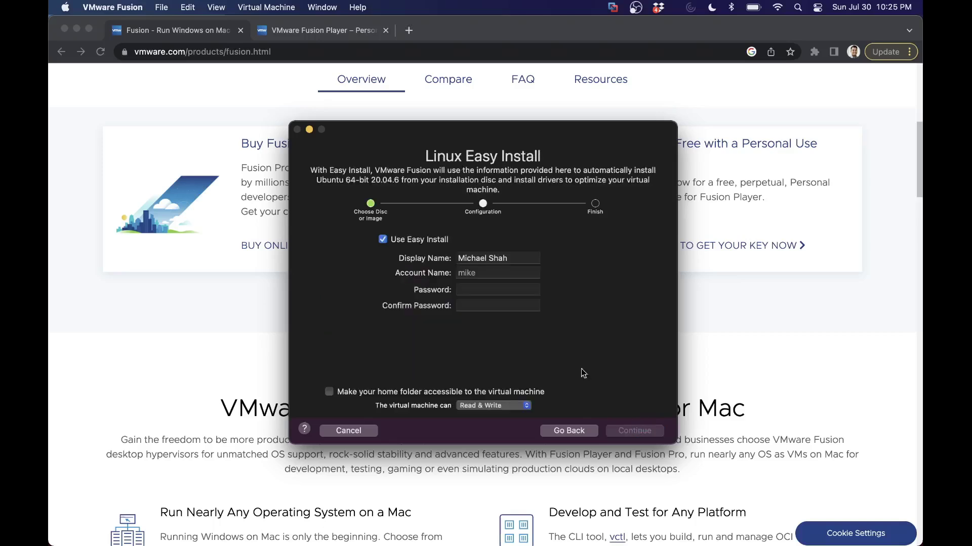
{"action": "left_click", "coordinate": [511, 292]}
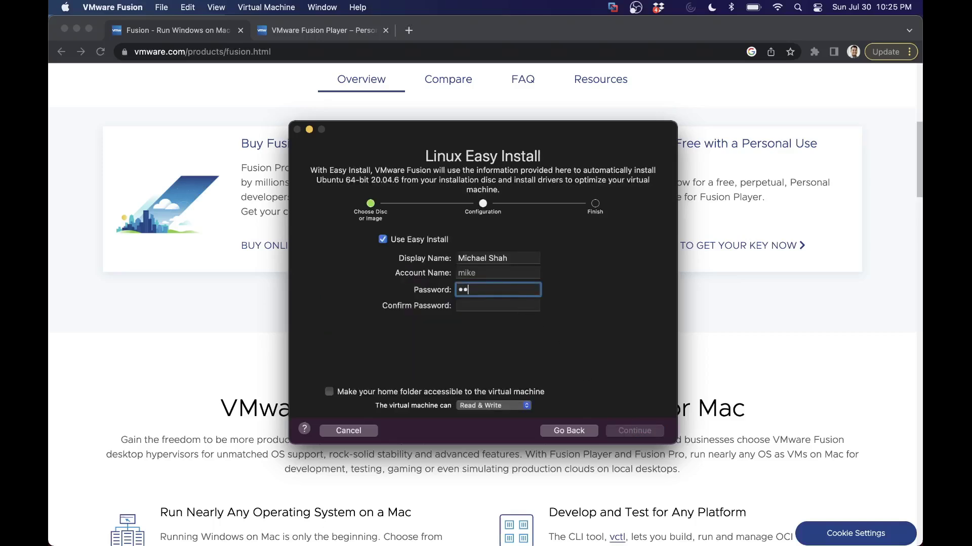
{"action": "key", "text": "Tab"}
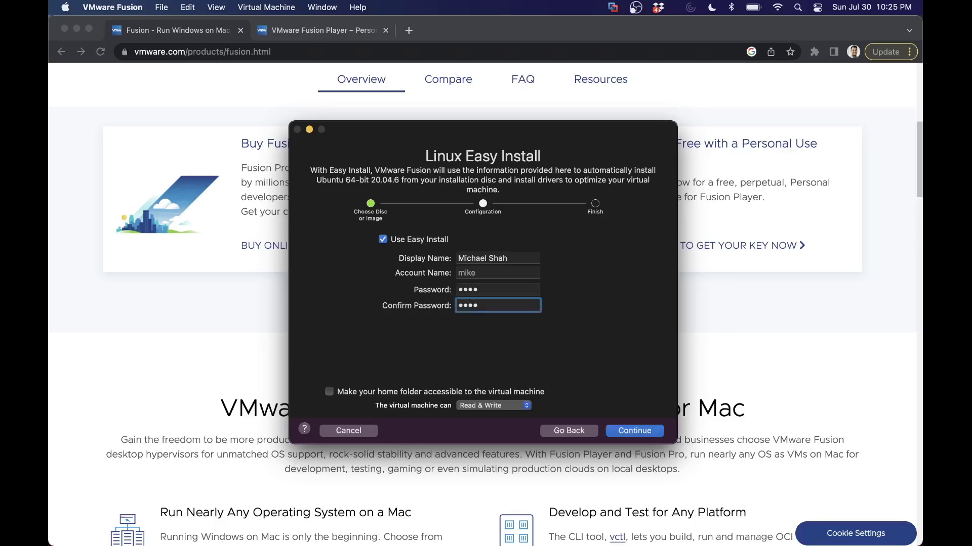
Step: Finish the configuration and save the new VM in the Virtual Machines folder
{"action": "left_click", "coordinate": [629, 434]}
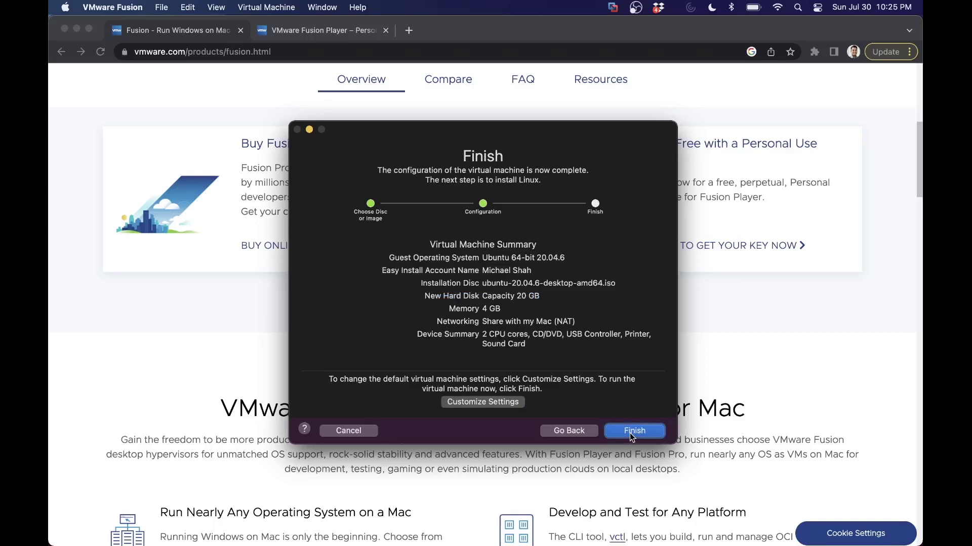
{"action": "left_click", "coordinate": [504, 403]}
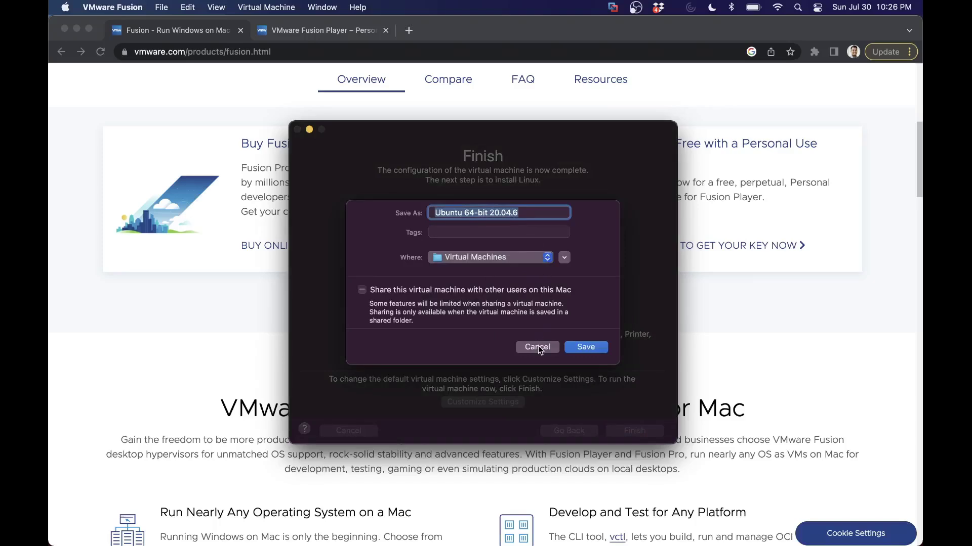
{"action": "left_click", "coordinate": [564, 257]}
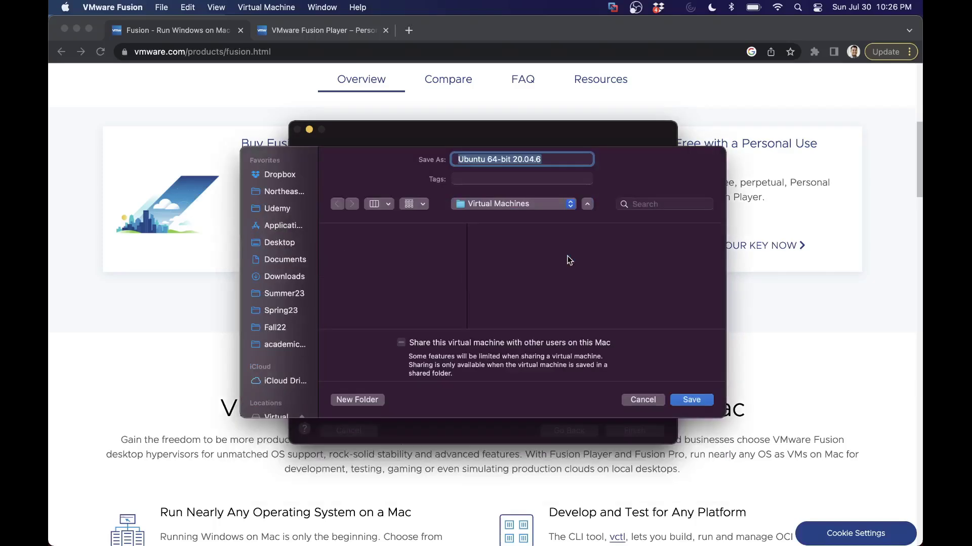
{"action": "left_click", "coordinate": [691, 401]}
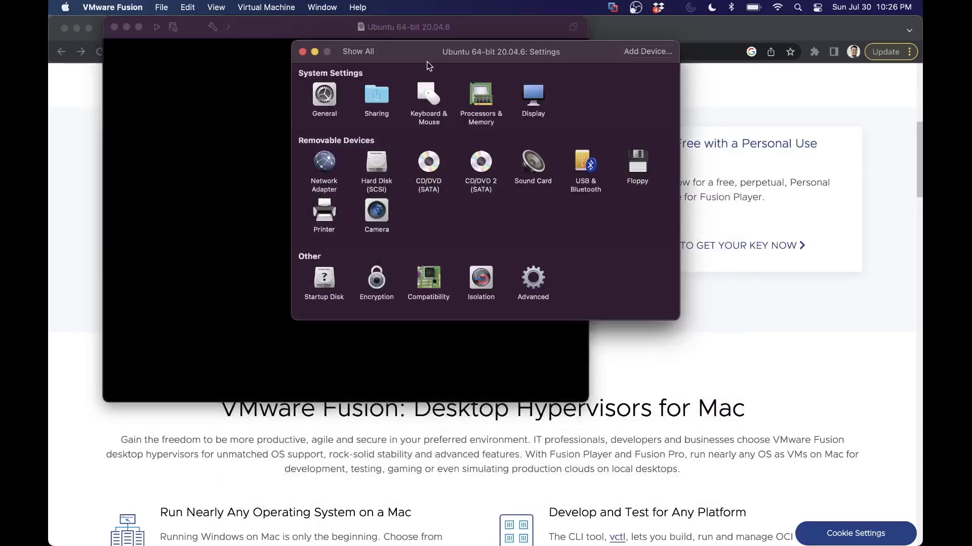
Step: Try twice to power on the Ubuntu 20.04.6 VM, dismissing the x86-on-Arm architecture error
{"action": "left_click", "coordinate": [422, 29]}
{"action": "left_click", "coordinate": [596, 49]}
{"action": "left_click_drag", "start_coordinate": [596, 49], "coordinate": [769, 157]}
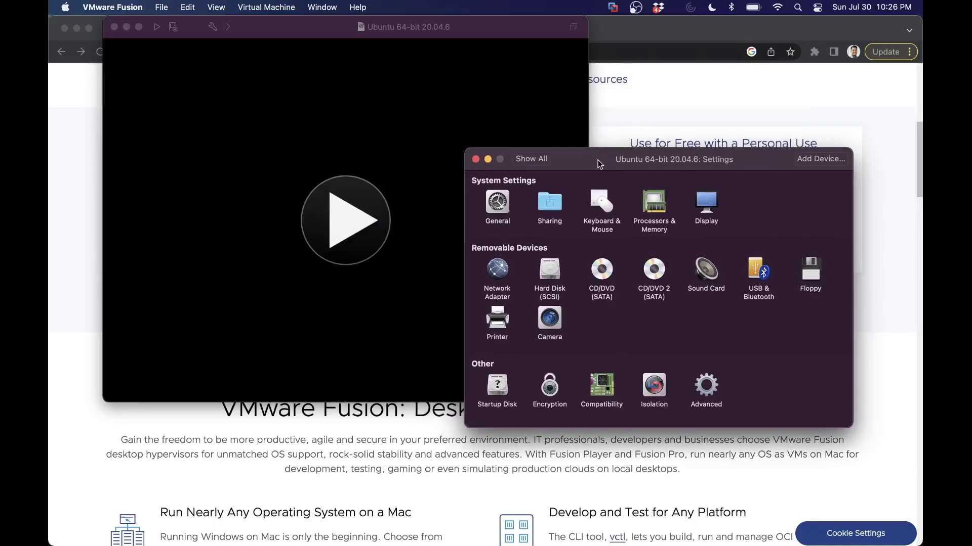
{"action": "left_click_drag", "start_coordinate": [573, 157], "coordinate": [656, 232]}
{"action": "left_click", "coordinate": [326, 248]}
{"action": "left_click", "coordinate": [327, 248]}
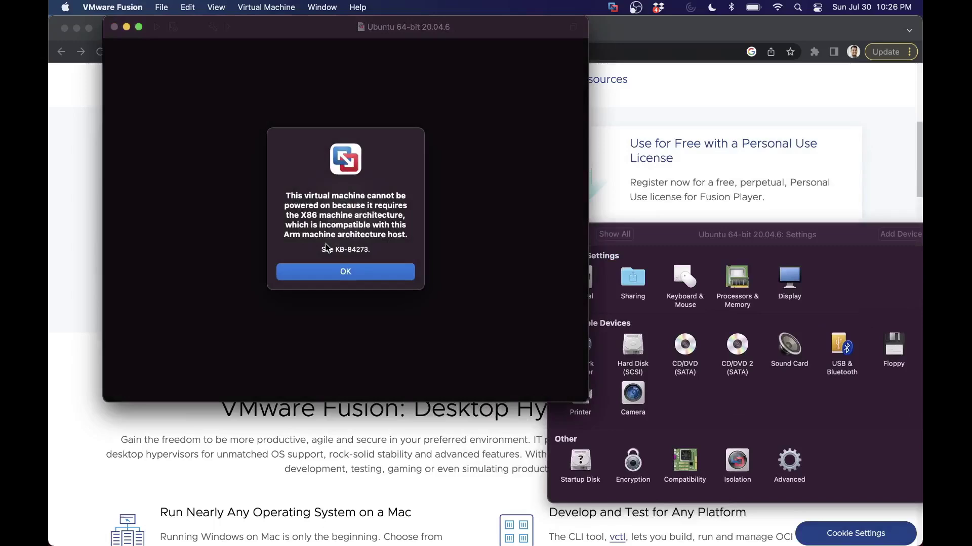
{"action": "left_click_drag", "start_coordinate": [346, 206], "coordinate": [355, 237]}
{"action": "left_click", "coordinate": [356, 274]}
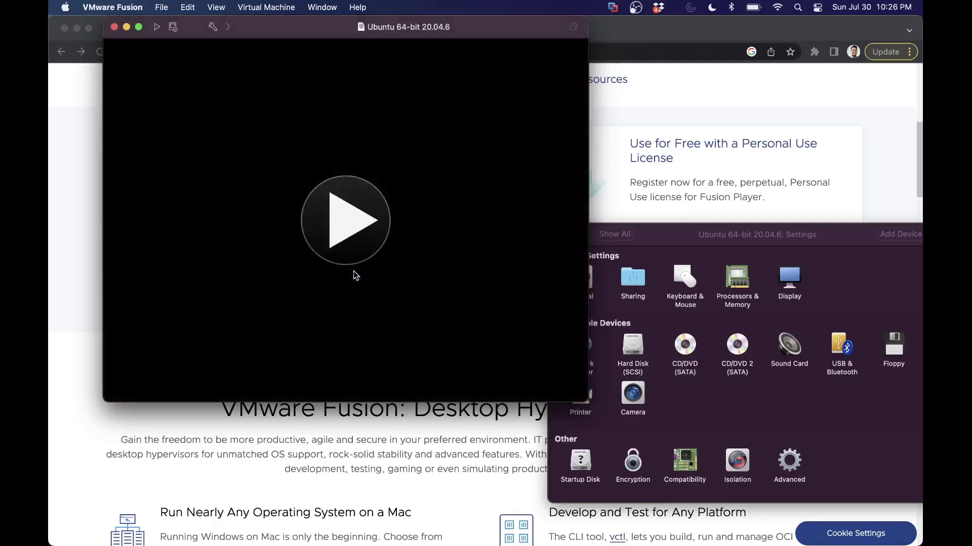
{"action": "left_click", "coordinate": [354, 238]}
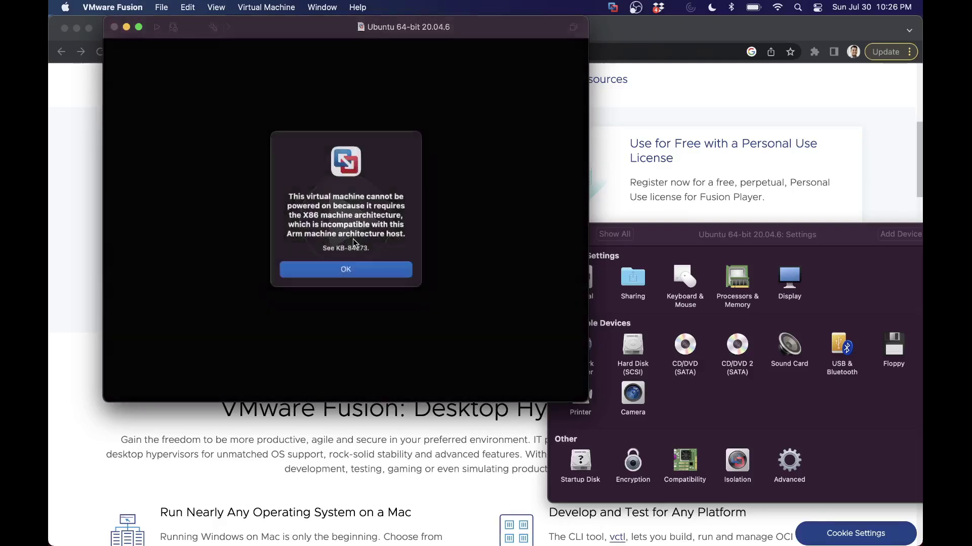
{"action": "left_click", "coordinate": [349, 272]}
Step: Close the Ubuntu VM window and its Settings window, then reopen the VM's settings
{"action": "left_click", "coordinate": [113, 27]}
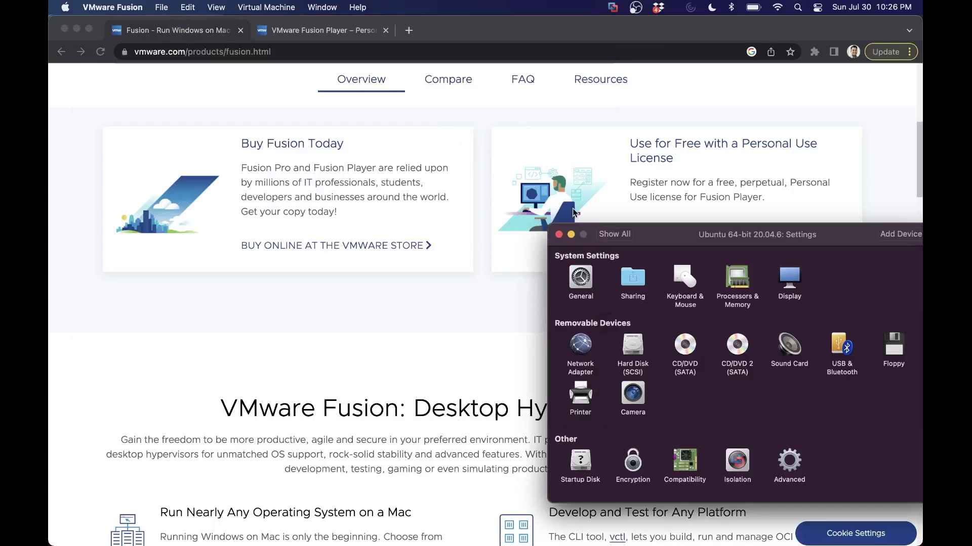
{"action": "left_click_drag", "start_coordinate": [651, 236], "coordinate": [377, 168]}
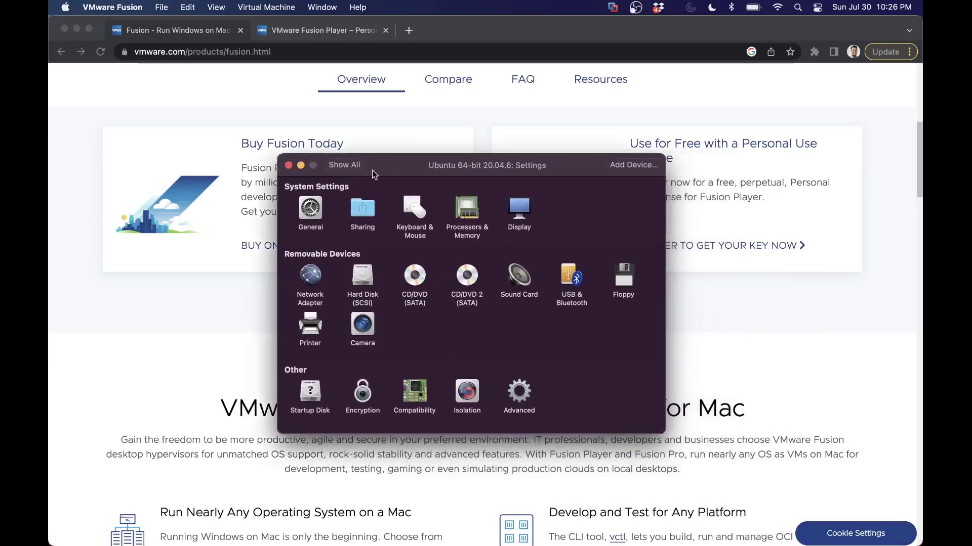
{"action": "left_click", "coordinate": [288, 166]}
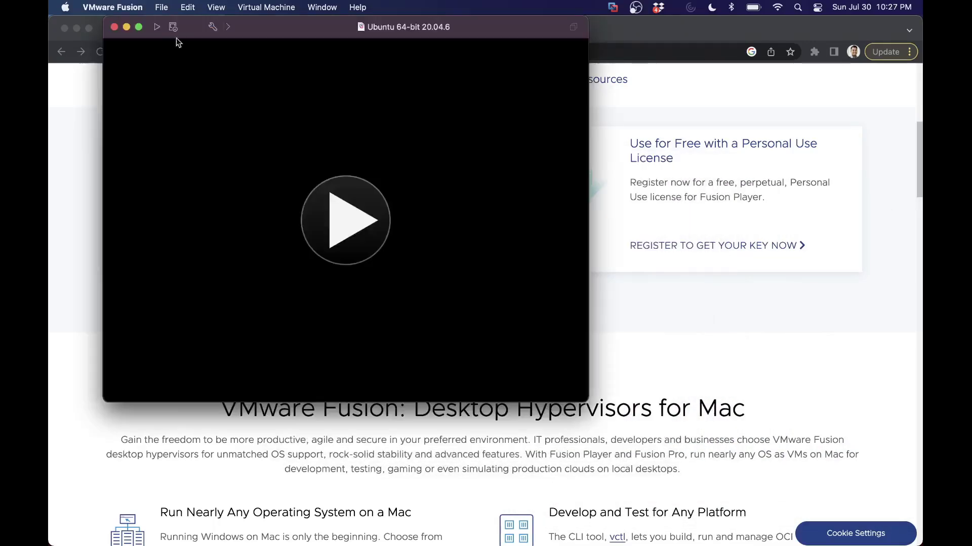
{"action": "left_click", "coordinate": [212, 27]}
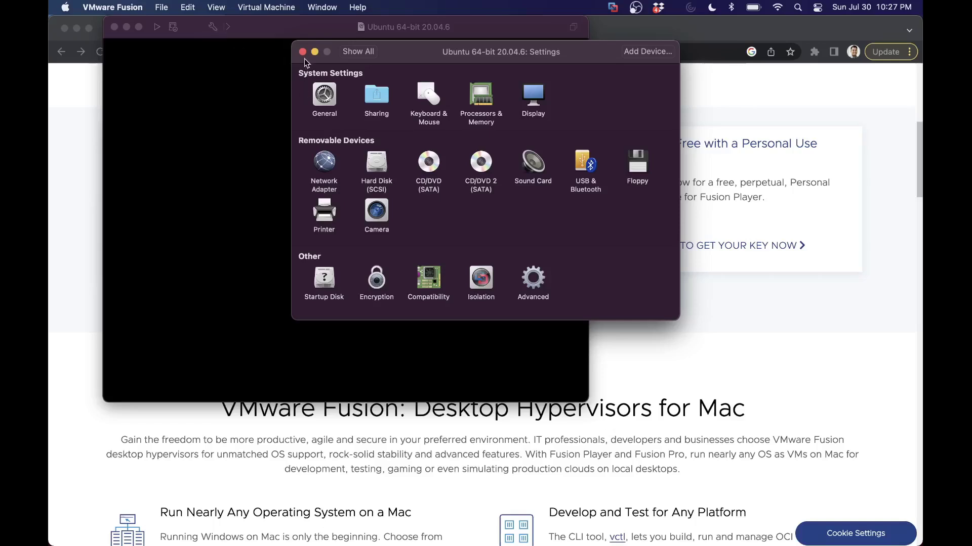
Step: Close Settings and choose File > New… to start another virtual machine
{"action": "left_click", "coordinate": [303, 53]}
{"action": "left_click", "coordinate": [220, 8]}
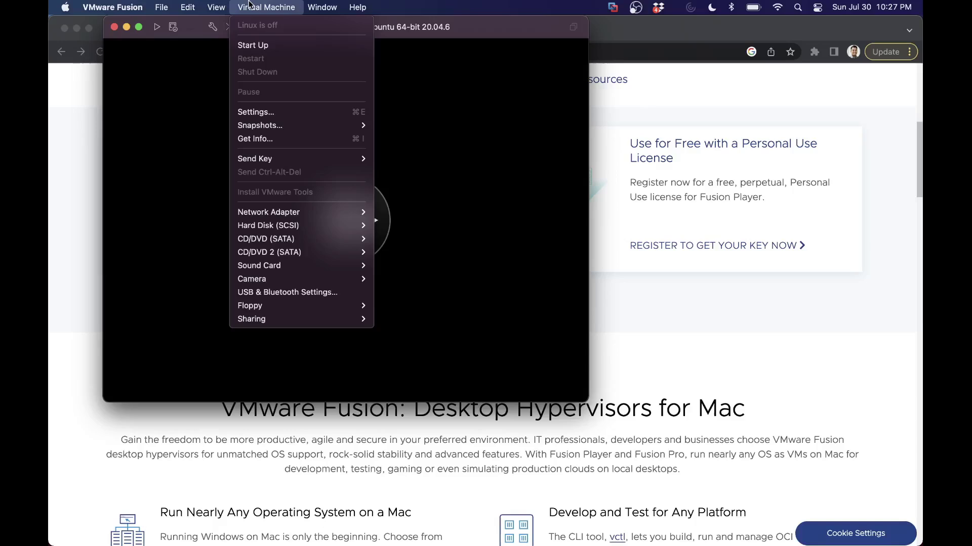
{"action": "left_click", "coordinate": [171, 28]}
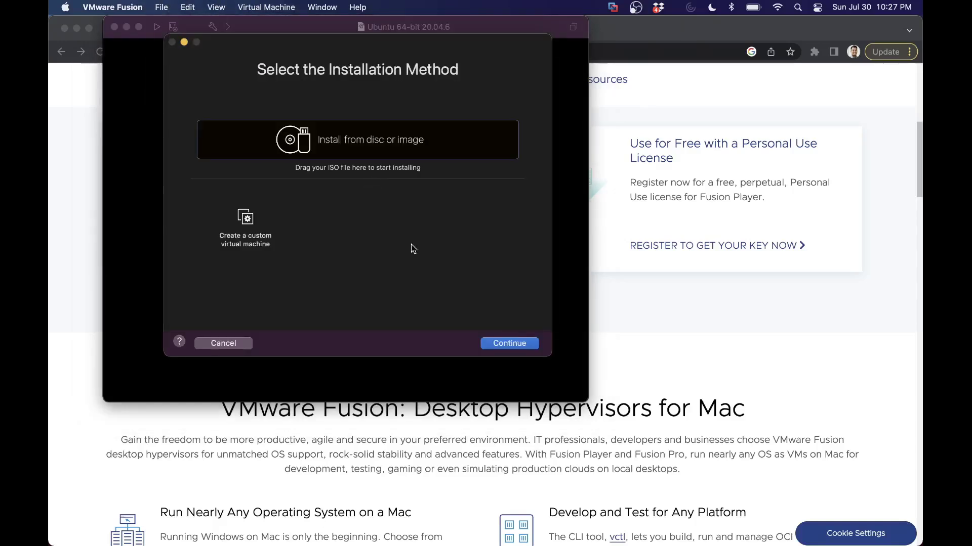
Step: From a new Finder window, drag jammy-desktop-arm64.iso into the new VM wizard as the install image
{"action": "mouse_move", "coordinate": [77, 539]}
{"action": "right_click", "coordinate": [102, 521]}
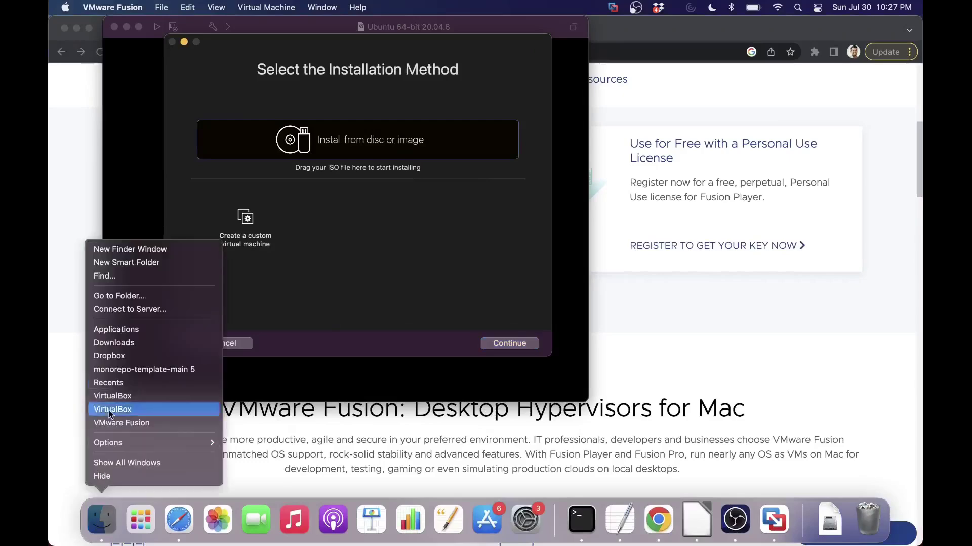
{"action": "left_click", "coordinate": [180, 252]}
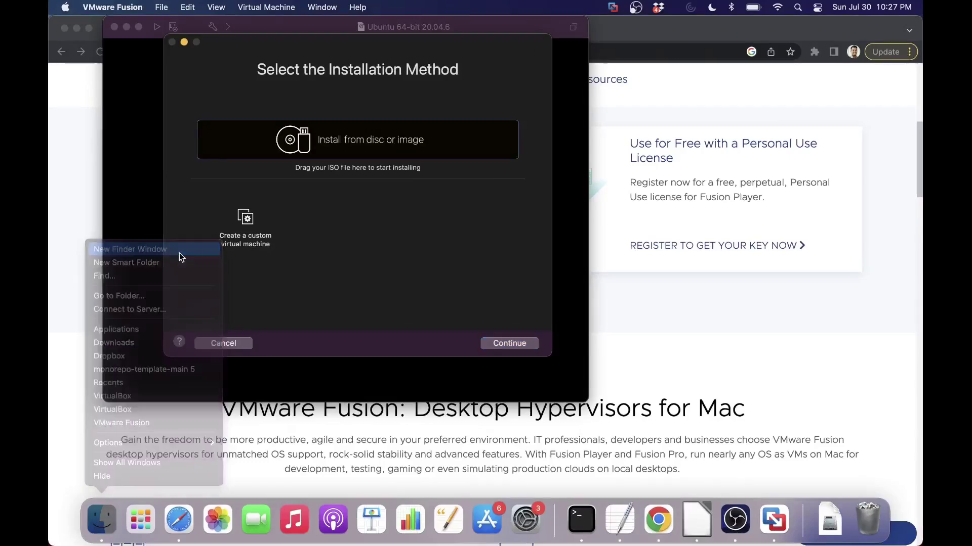
{"action": "left_click_drag", "start_coordinate": [630, 328], "coordinate": [417, 174]}
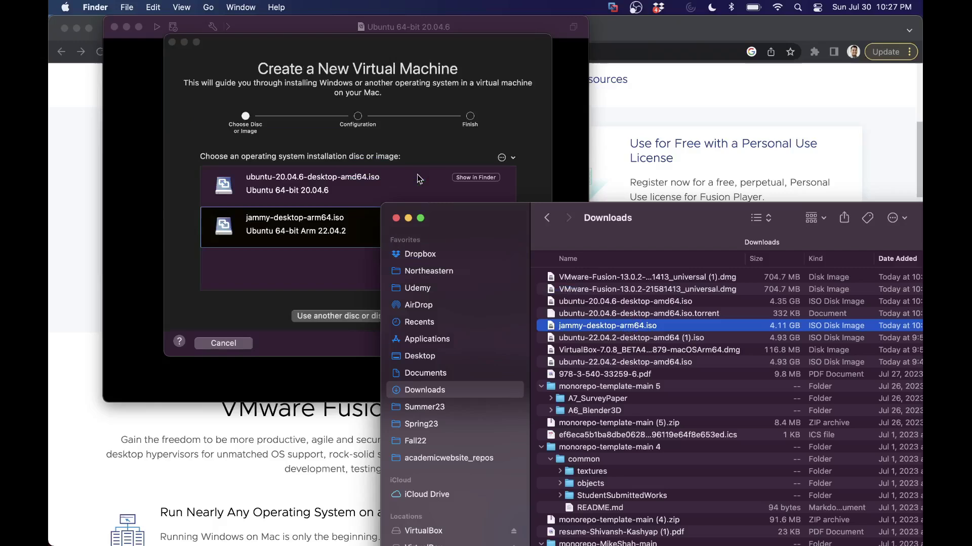
Step: Finish the wizard and save the Ubuntu 64-bit Arm 22.04.2 VM, leaving its window open
{"action": "left_click", "coordinate": [540, 149]}
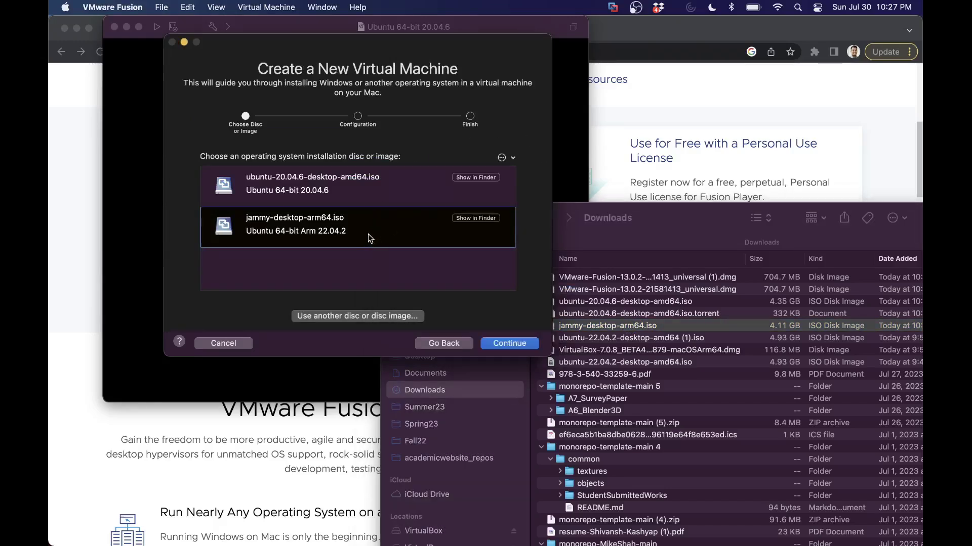
{"action": "left_click", "coordinate": [521, 347]}
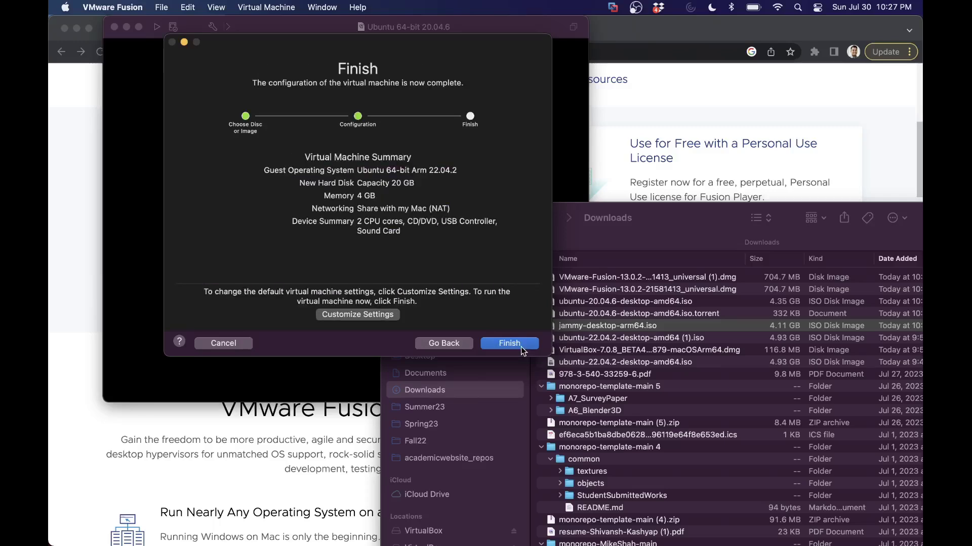
{"action": "left_click", "coordinate": [371, 314]}
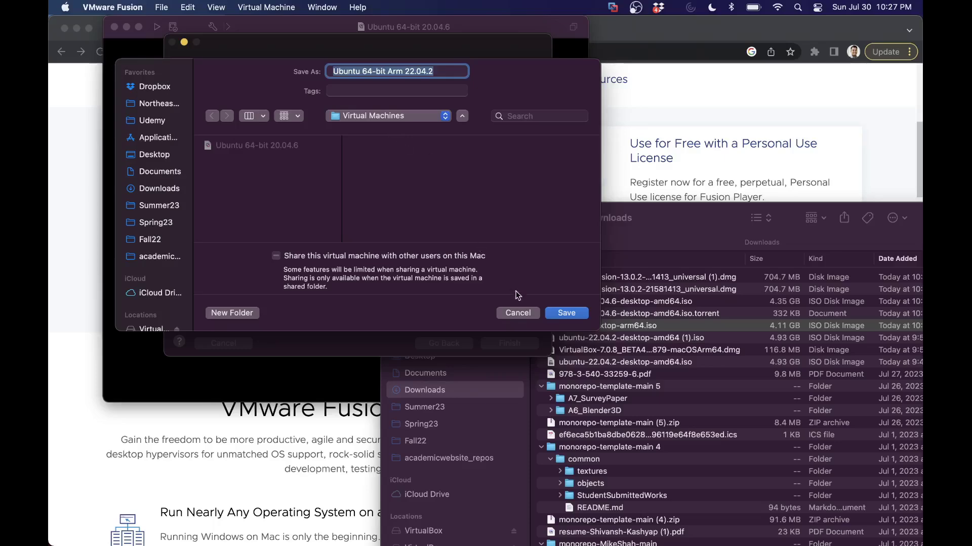
{"action": "left_click", "coordinate": [514, 310]}
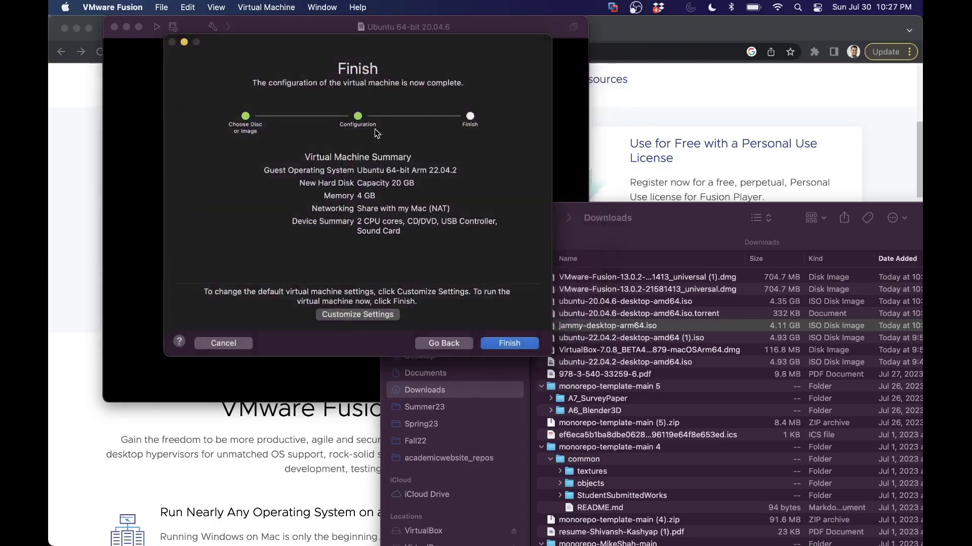
{"action": "left_click", "coordinate": [509, 343]}
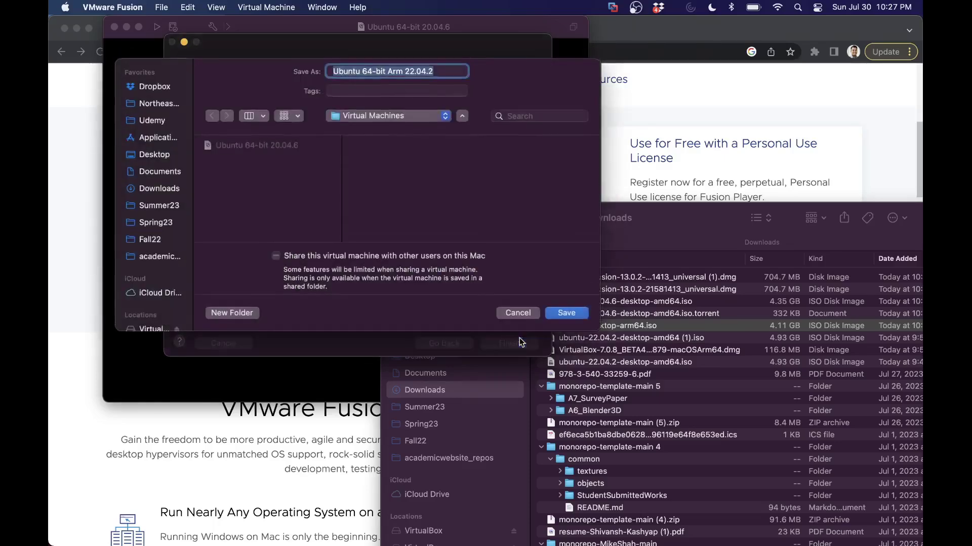
{"action": "left_click", "coordinate": [559, 312]}
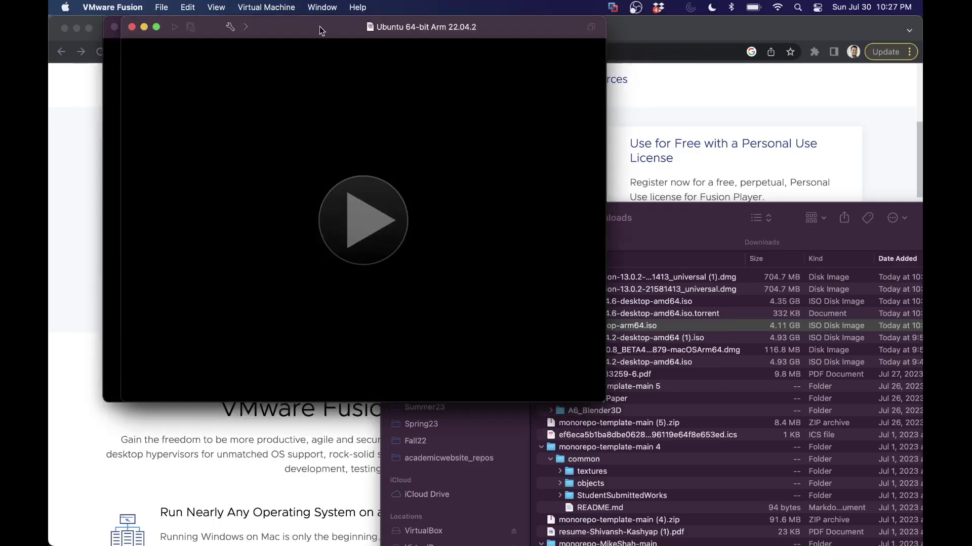
{"action": "left_click_drag", "start_coordinate": [320, 26], "coordinate": [339, 65]}
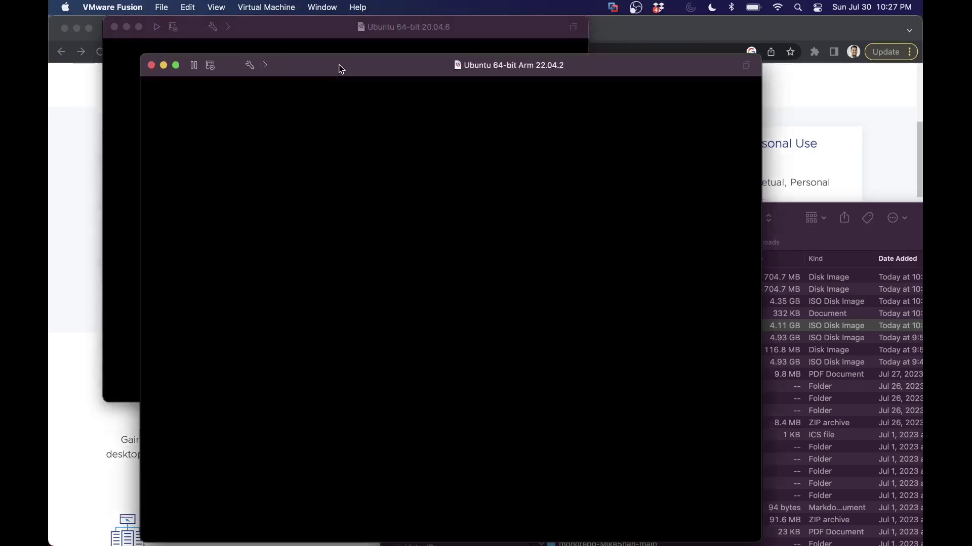
Step: Close the 20.04.6 VM window, boot the Arm VM's 'Try or Install Ubuntu' entry, and allow microphone access
{"action": "left_click", "coordinate": [113, 27]}
{"action": "left_click_drag", "start_coordinate": [374, 65], "coordinate": [402, 39]}
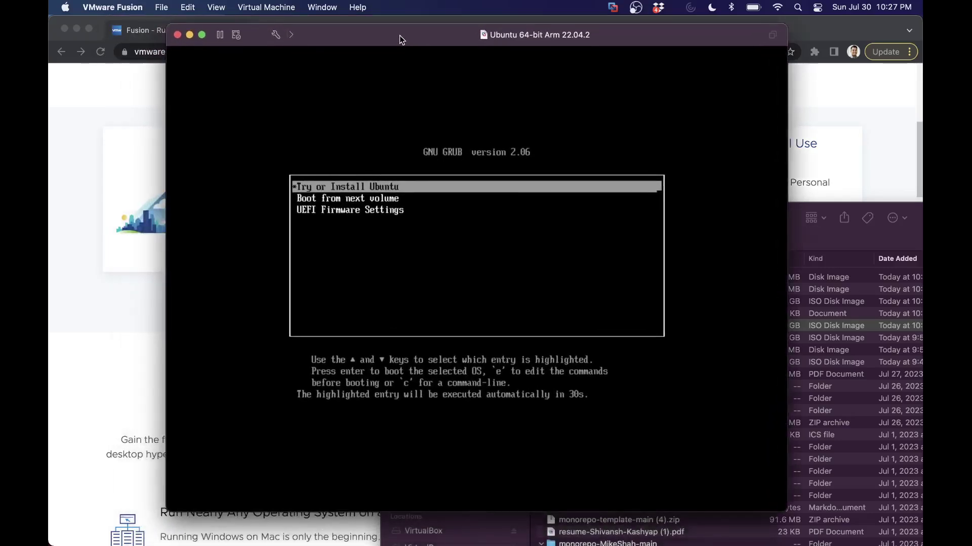
{"action": "left_click", "coordinate": [403, 55]}
{"action": "key", "text": "Return"}
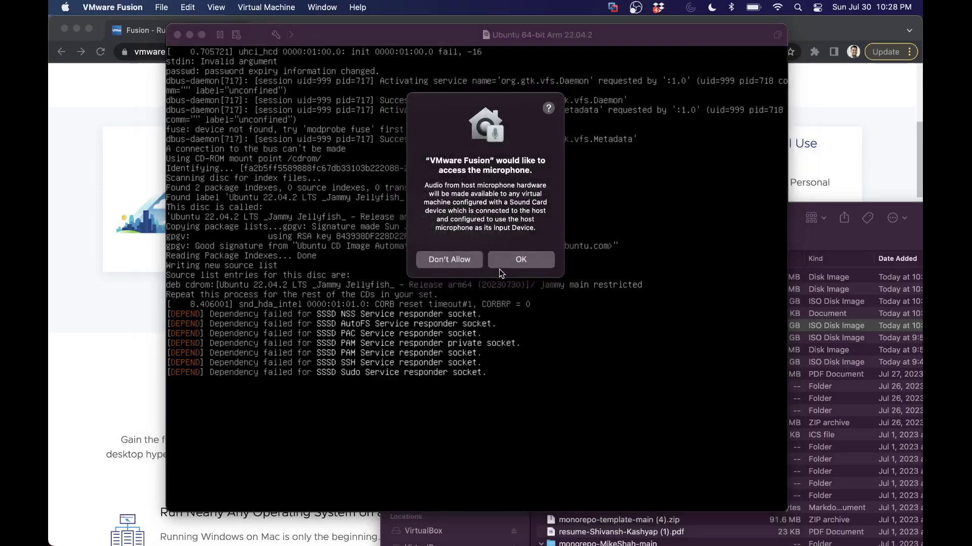
{"action": "left_click", "coordinate": [507, 265]}
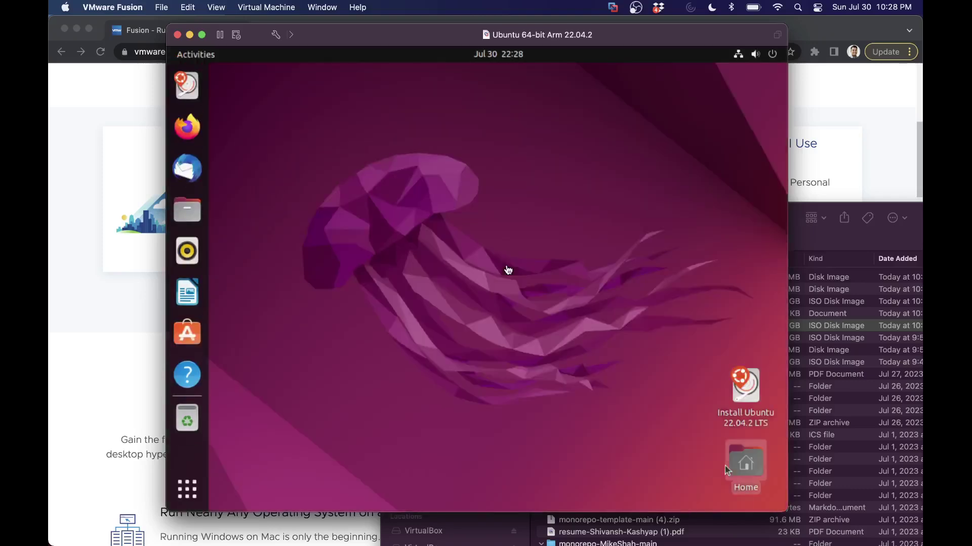
{"action": "left_click", "coordinate": [508, 270]}
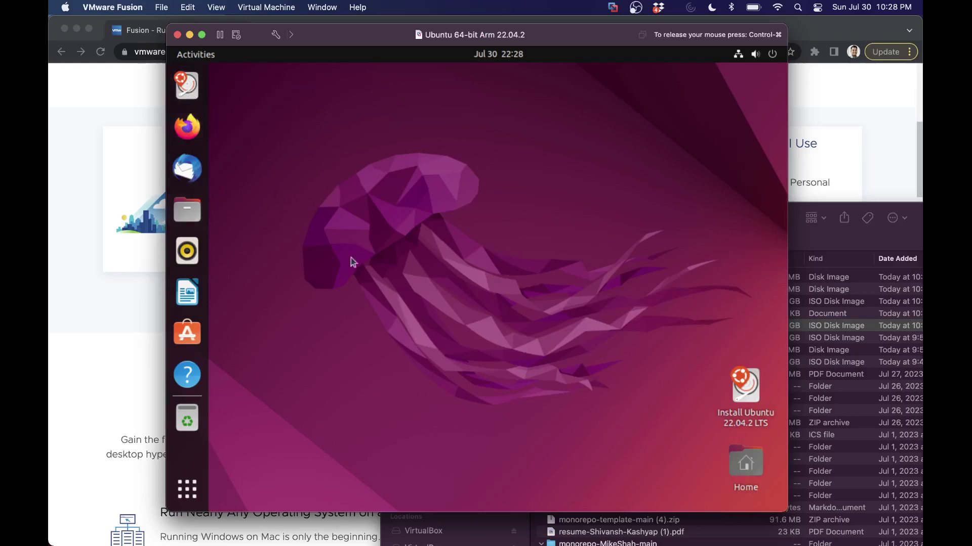
{"action": "left_click", "coordinate": [188, 489]}
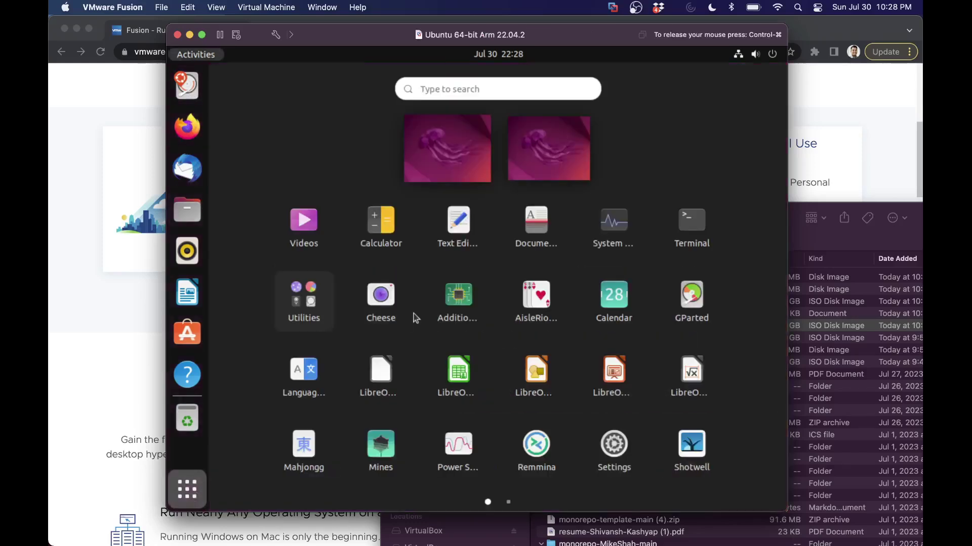
{"action": "type", "text": "term"}
{"action": "key", "text": "Return"}
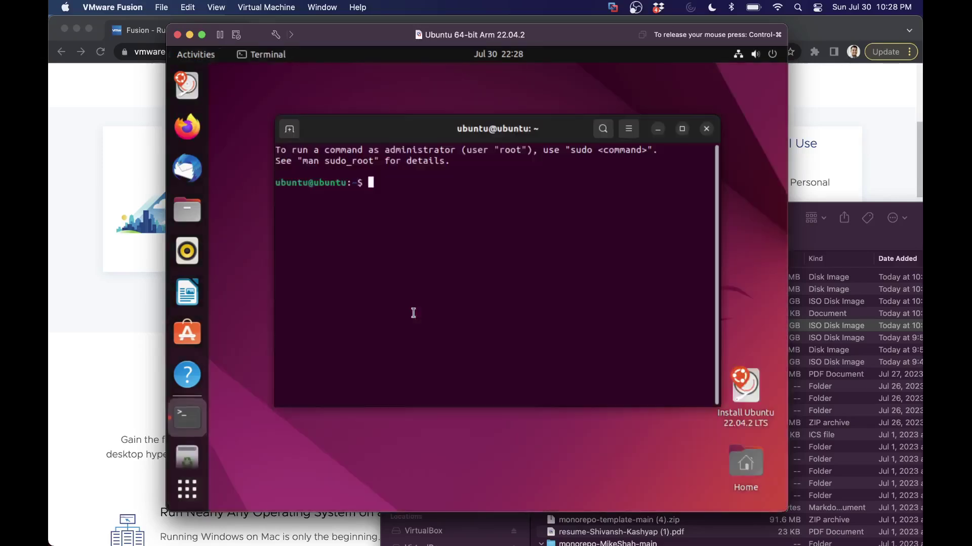
{"action": "type", "text": "ls"}
{"action": "key", "text": "Return"}
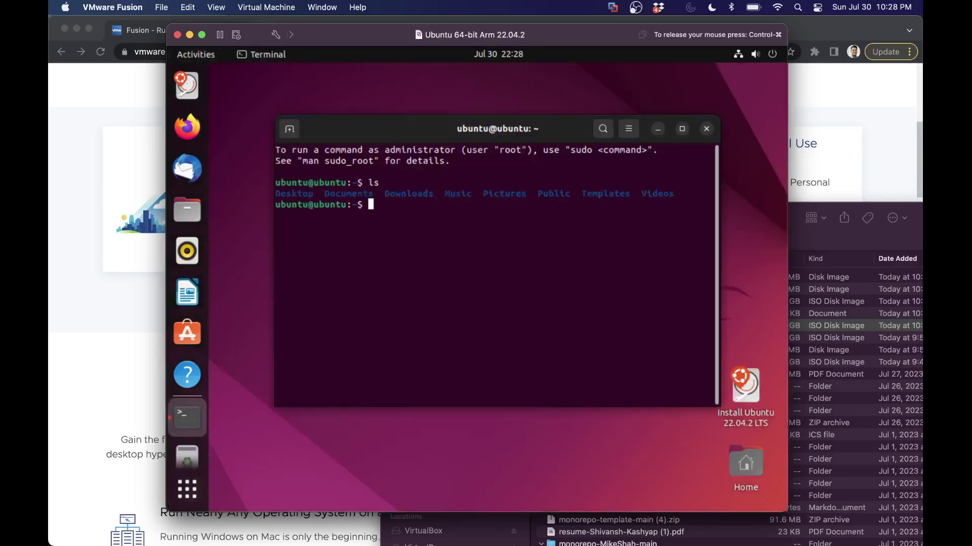
{"action": "type", "text": "sudo apt-get install gl"}
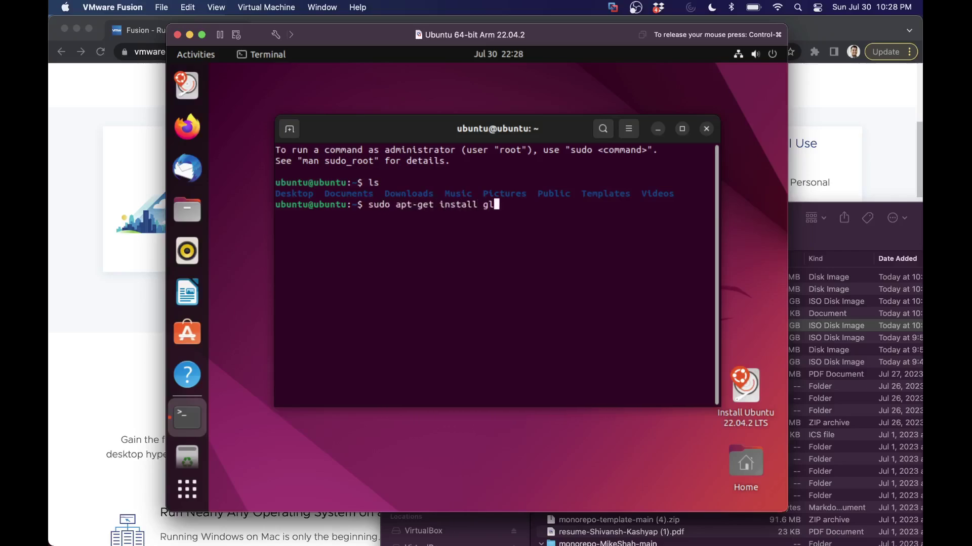
{"action": "type", "text": "xgears"}
{"action": "key", "text": "Return"}
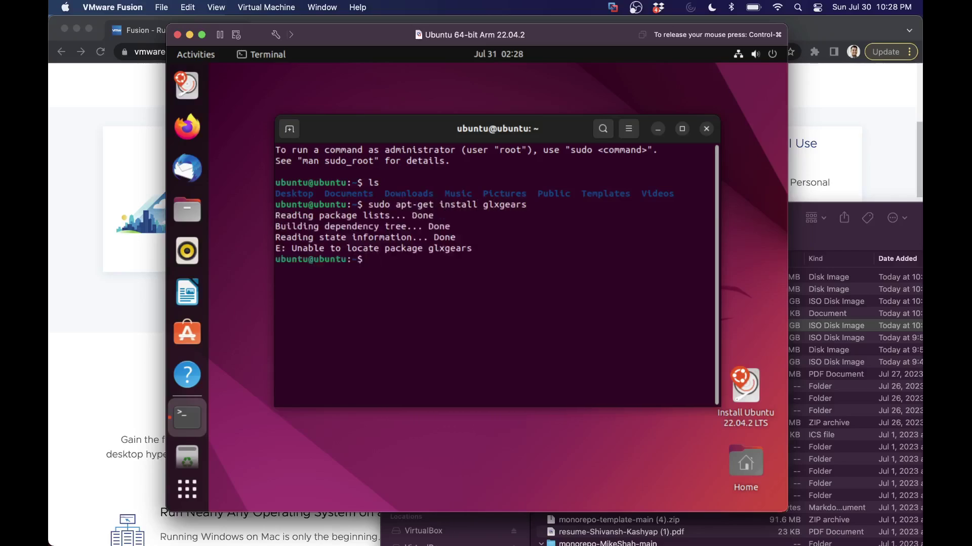
{"action": "key", "text": "Up"}
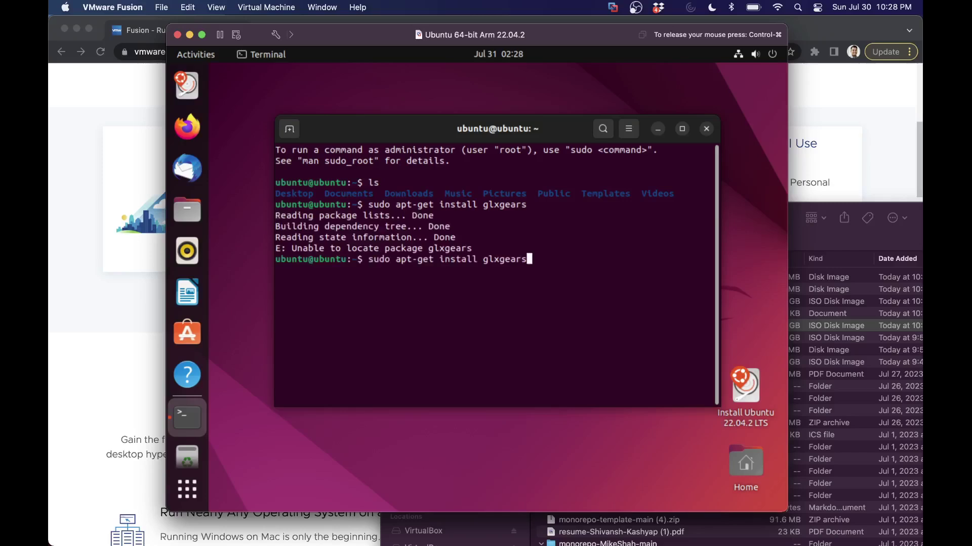
{"action": "key", "text": "BackSpace"}
{"action": "key", "text": "BackSpace"}
{"action": "key", "text": "BackSpace"}
{"action": "key", "text": "BackSpace"}
{"action": "key", "text": "BackSpace"}
{"action": "type", "text": "info"}
{"action": "key", "text": "Return"}
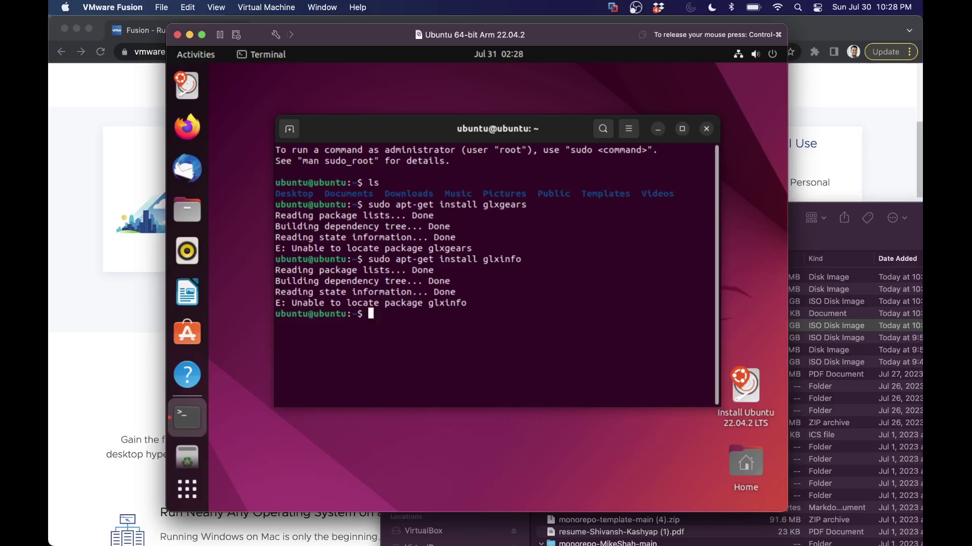
{"action": "key", "text": "ctrl+l"}
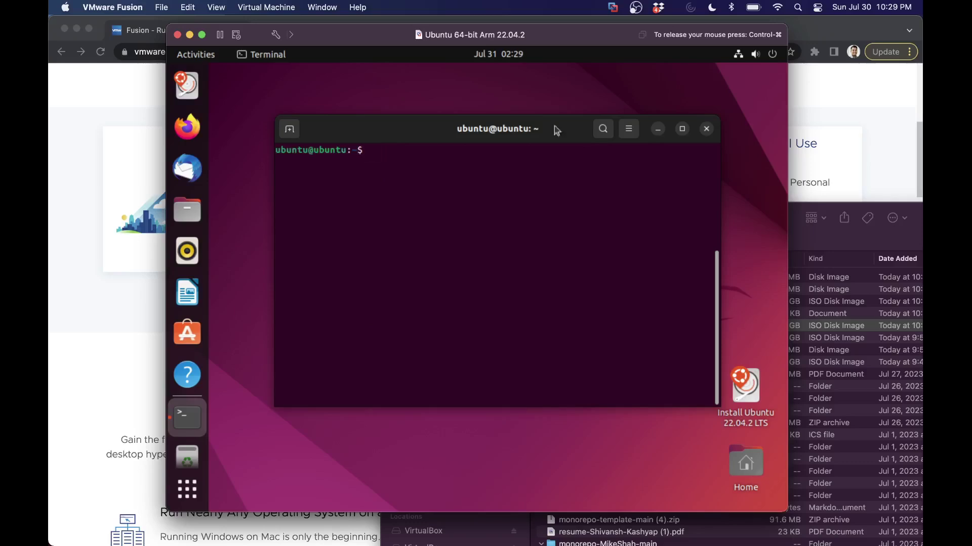
{"action": "left_click", "coordinate": [706, 129]}
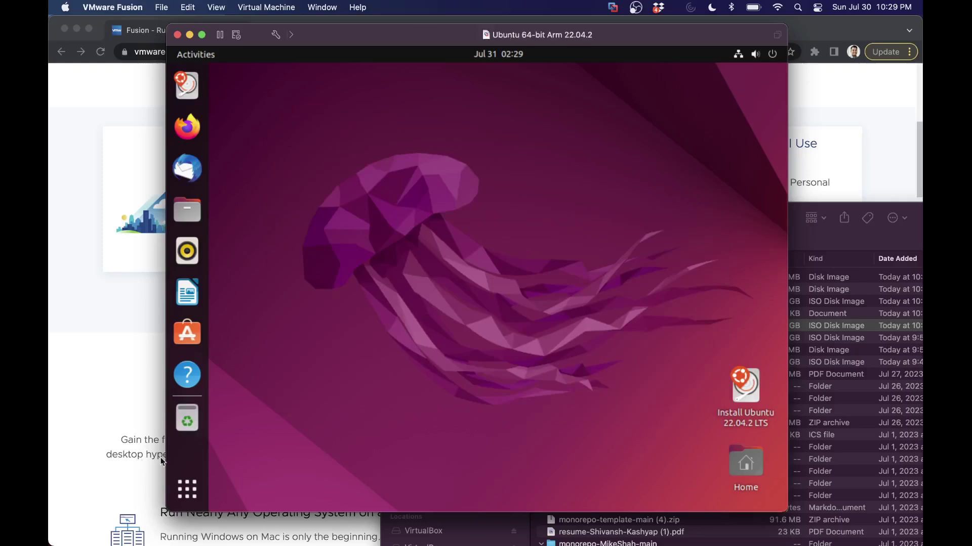
Step: Launch Ubuntu Settings via an 'sett' search and open the Displays panel via a 'display' search
{"action": "left_click", "coordinate": [190, 491]}
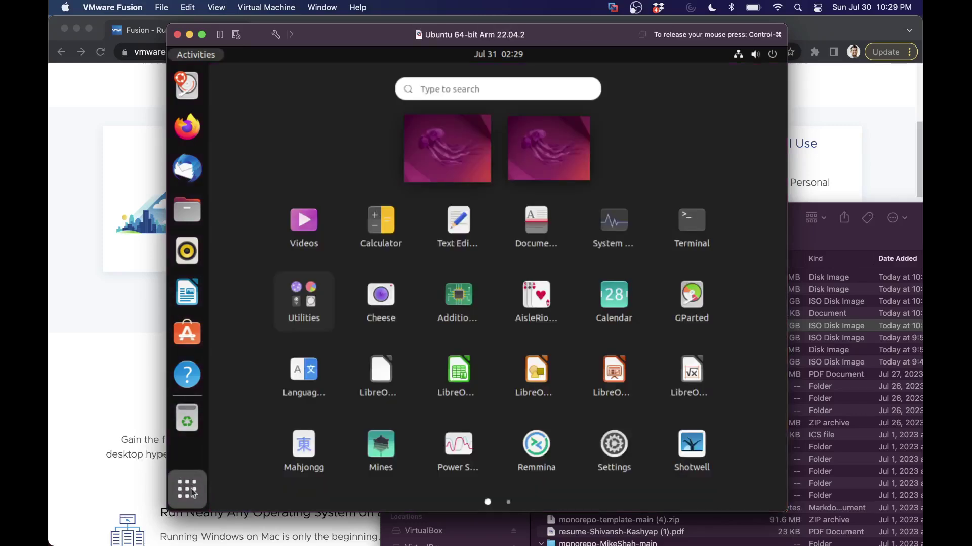
{"action": "type", "text": "sett"}
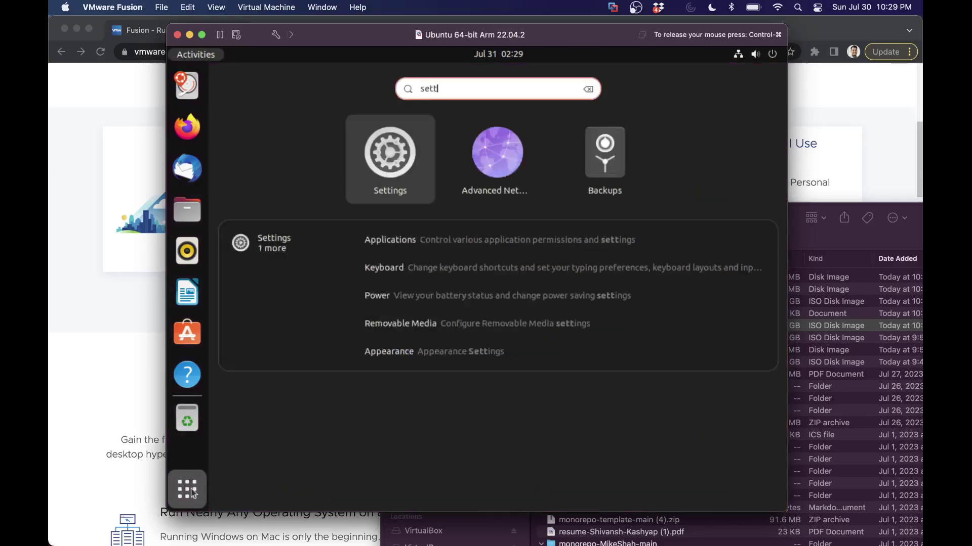
{"action": "key", "text": "Return"}
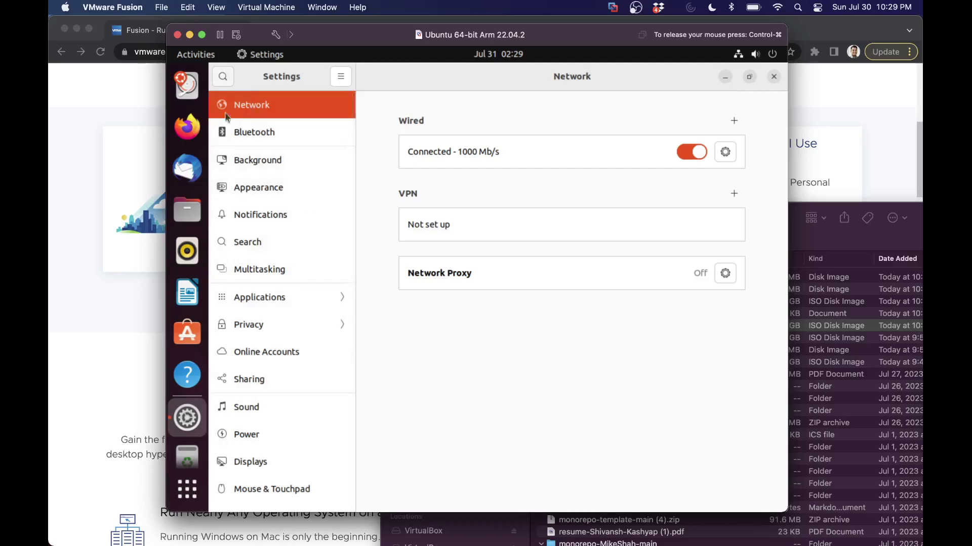
{"action": "left_click", "coordinate": [256, 246]}
{"action": "type", "text": "d"}
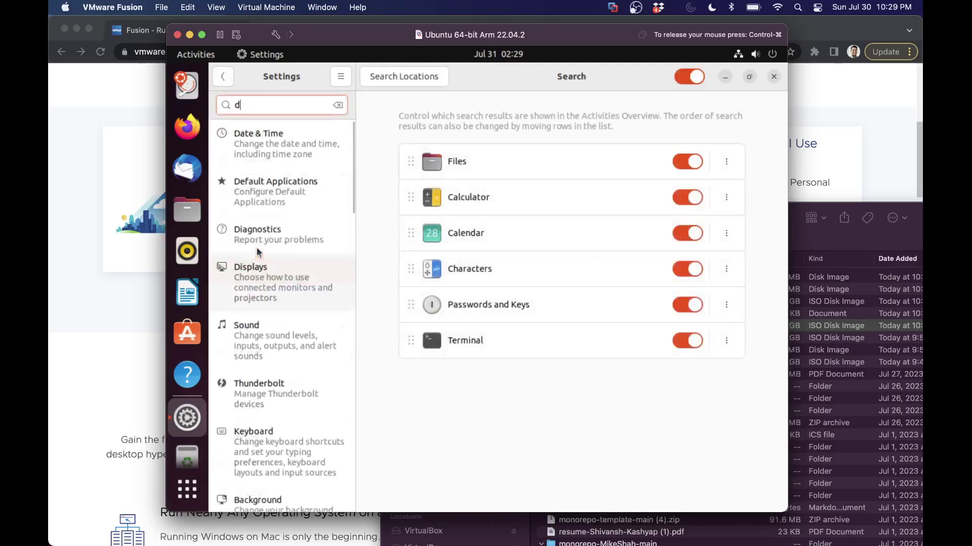
{"action": "type", "text": "isplay"}
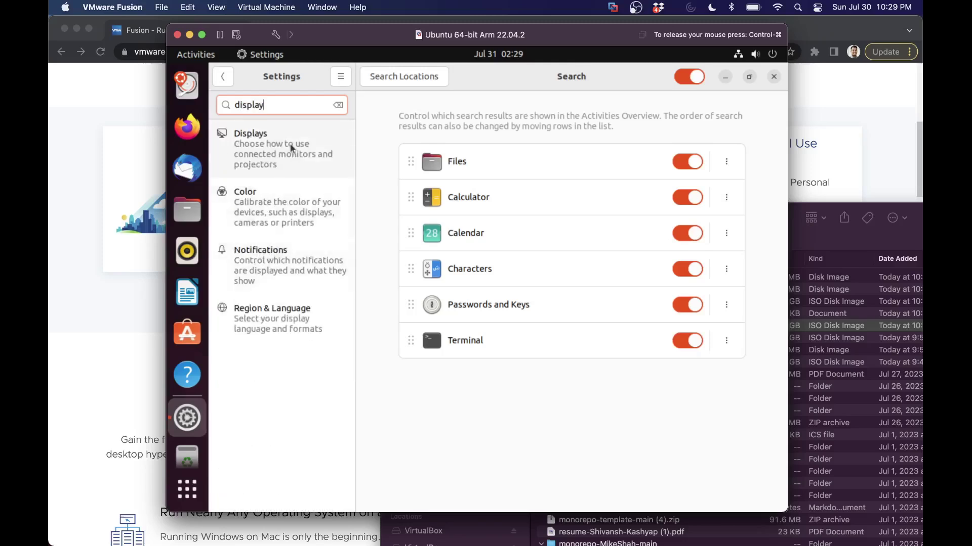
{"action": "left_click", "coordinate": [291, 148]}
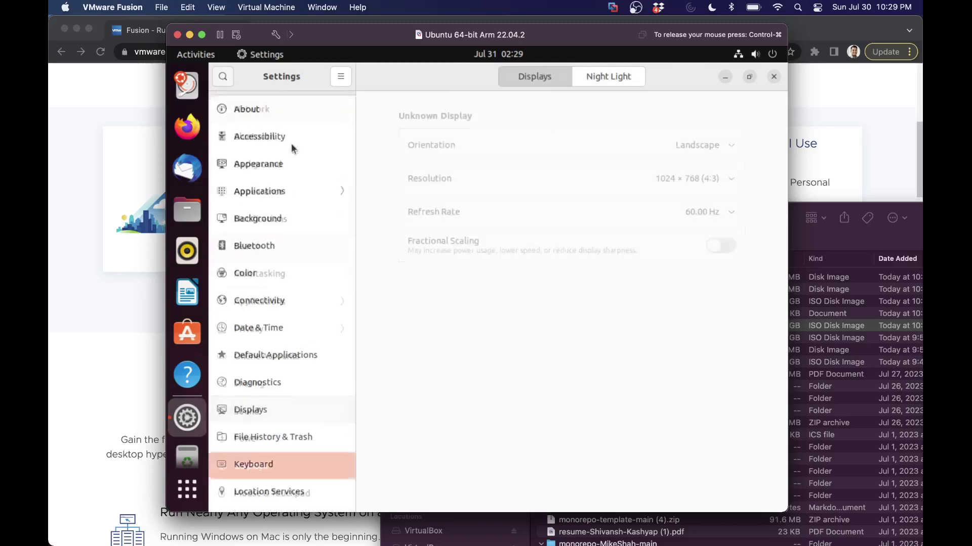
Step: Apply the 1920 × 1080 (16:9) resolution in the guest and keep the changes
{"action": "left_click", "coordinate": [731, 180]}
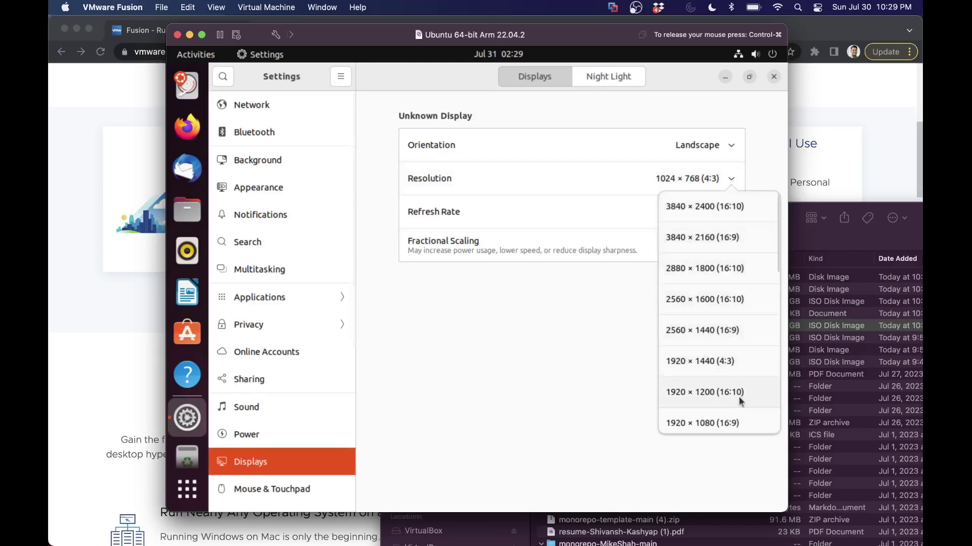
{"action": "left_click", "coordinate": [712, 420]}
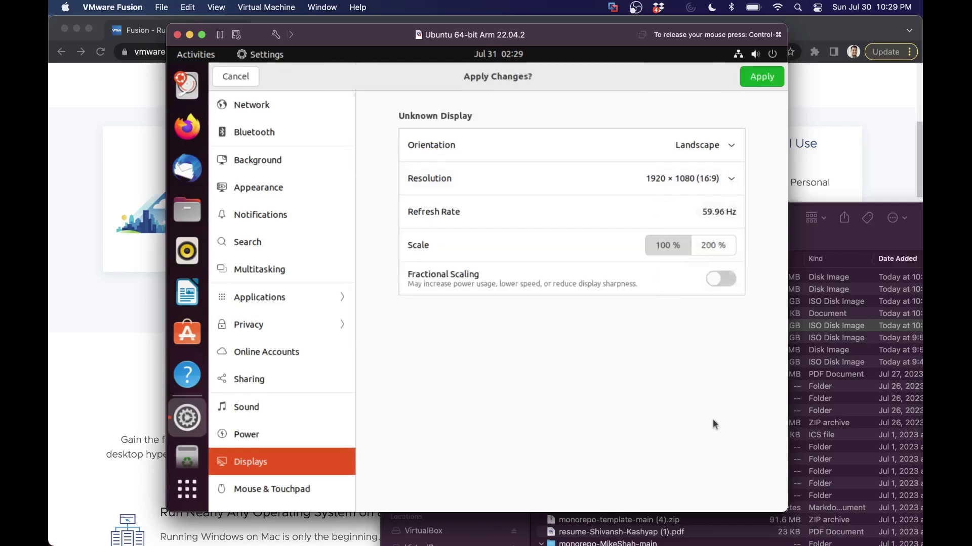
{"action": "left_click", "coordinate": [761, 77]}
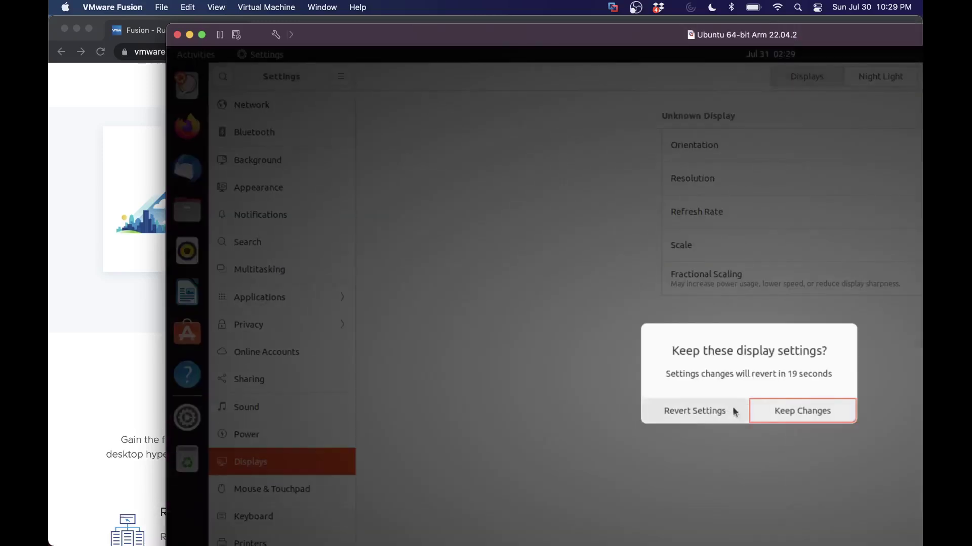
{"action": "left_click", "coordinate": [777, 418]}
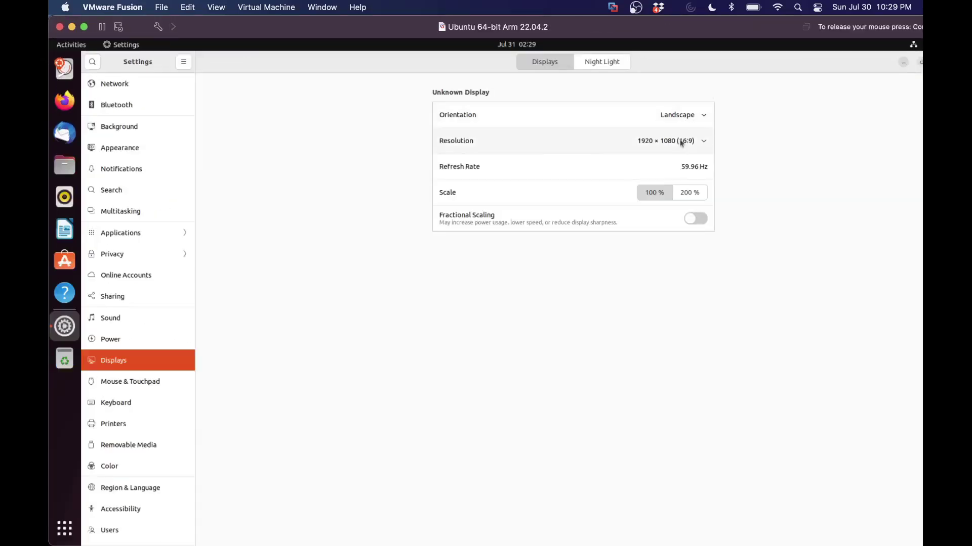
Step: Switch the guest to 1360 × 768 (16:9), keep the change, and close Settings
{"action": "left_click", "coordinate": [681, 141]}
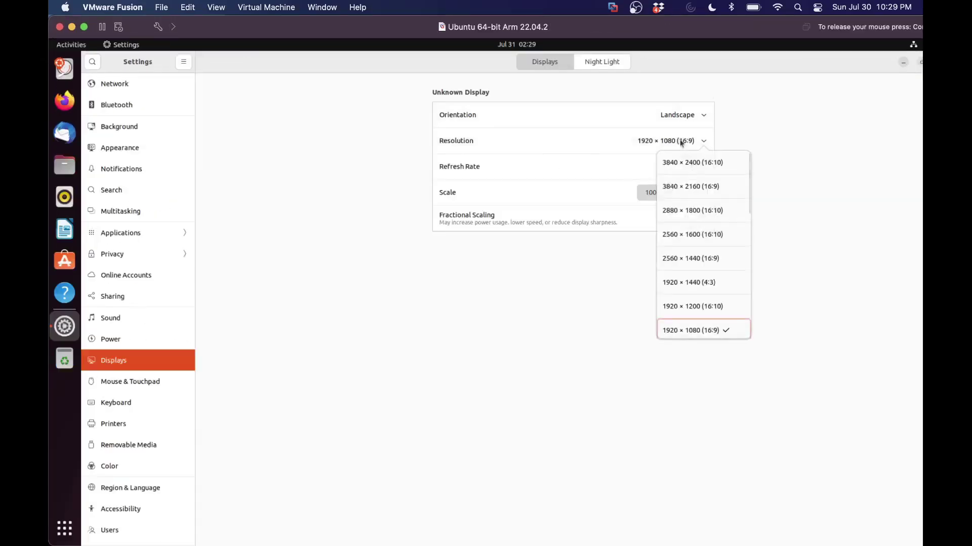
{"action": "left_click", "coordinate": [221, 6]}
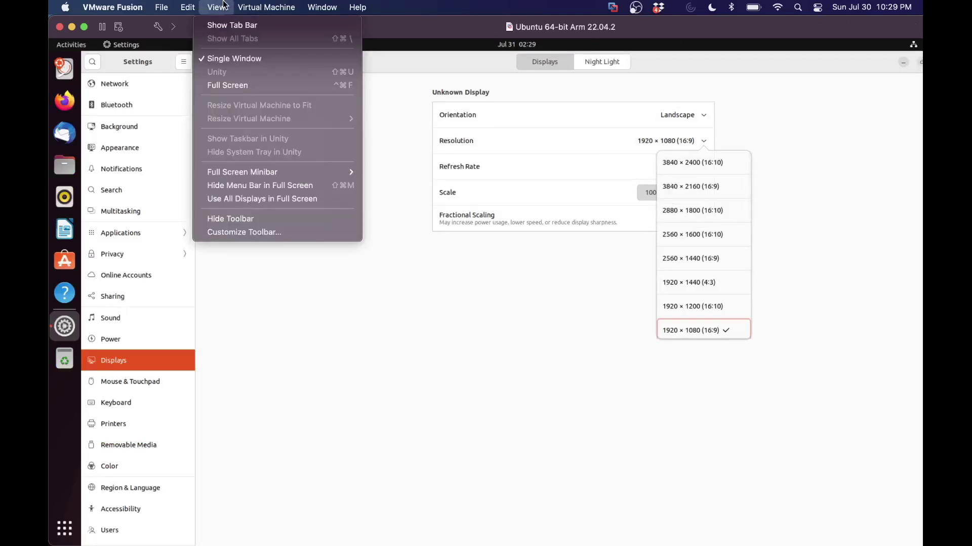
{"action": "left_click", "coordinate": [365, 100]}
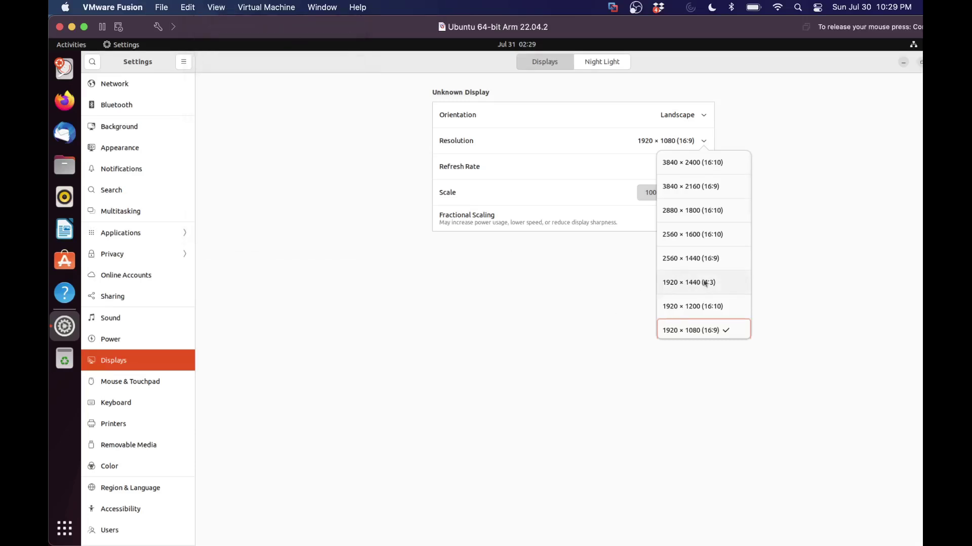
{"action": "scroll", "coordinate": [704, 283], "scroll_direction": "down", "scroll_amount": 4}
{"action": "scroll", "coordinate": [709, 286], "scroll_direction": "down", "scroll_amount": 4}
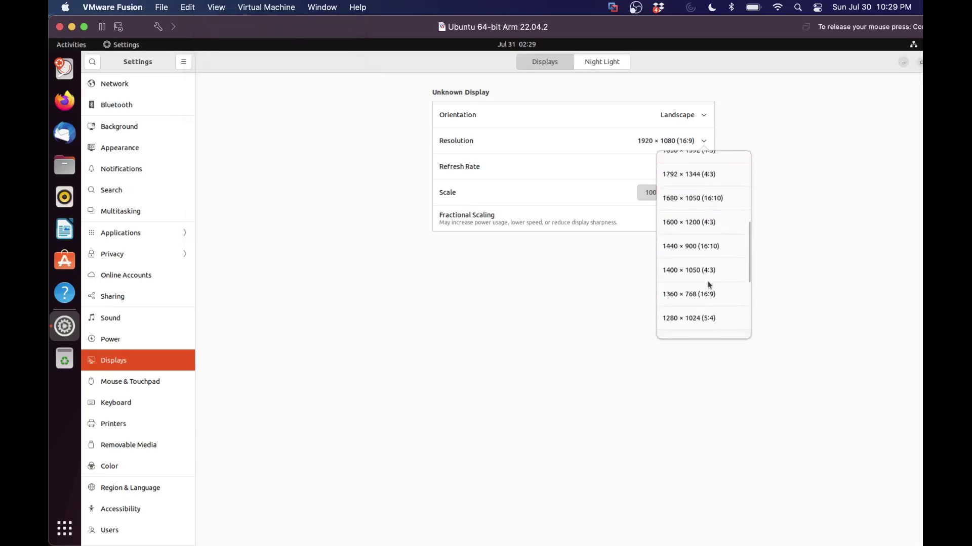
{"action": "left_click", "coordinate": [710, 298]}
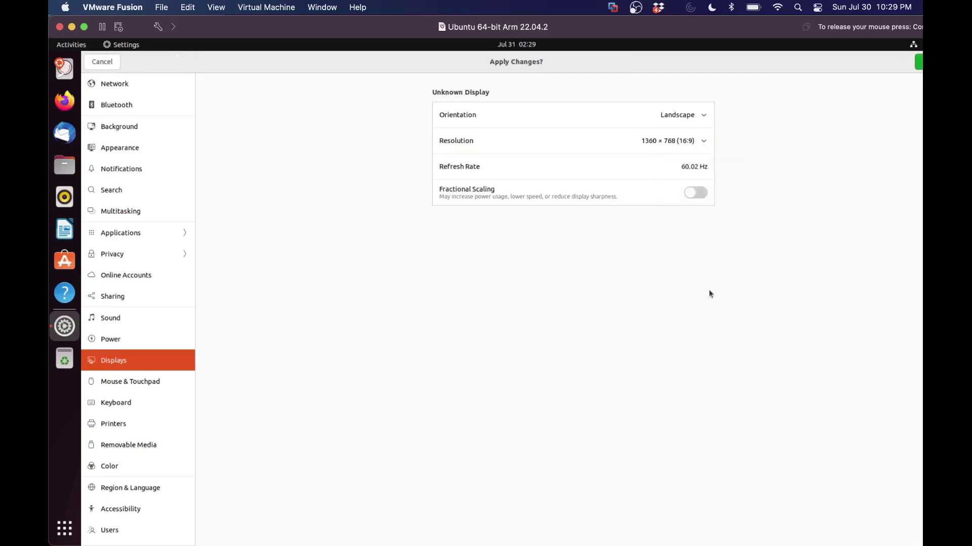
{"action": "left_click", "coordinate": [919, 62]}
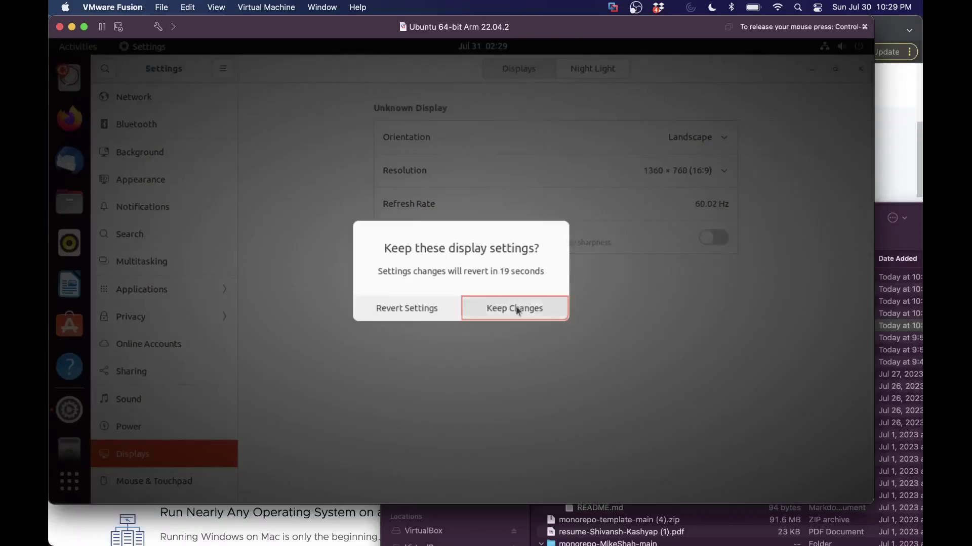
{"action": "left_click", "coordinate": [514, 308]}
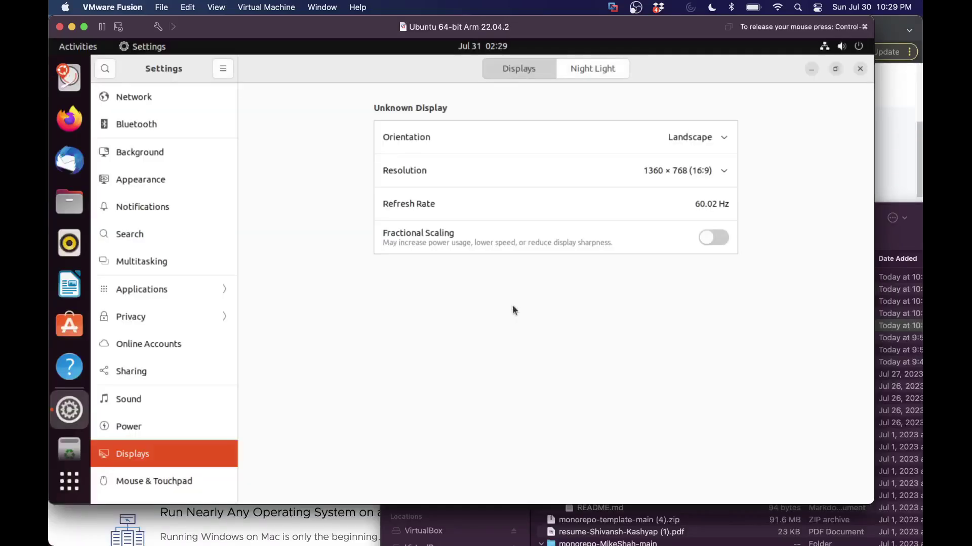
{"action": "left_click", "coordinate": [859, 69]}
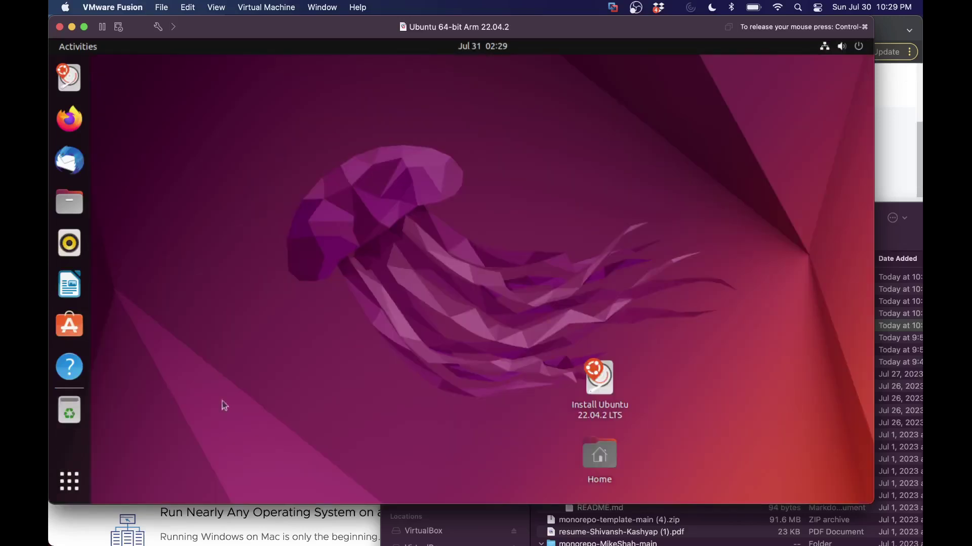
Step: Launch Terminal from a 'term' search and run ls in the home folder
{"action": "left_click", "coordinate": [70, 480]}
{"action": "type", "text": "term"}
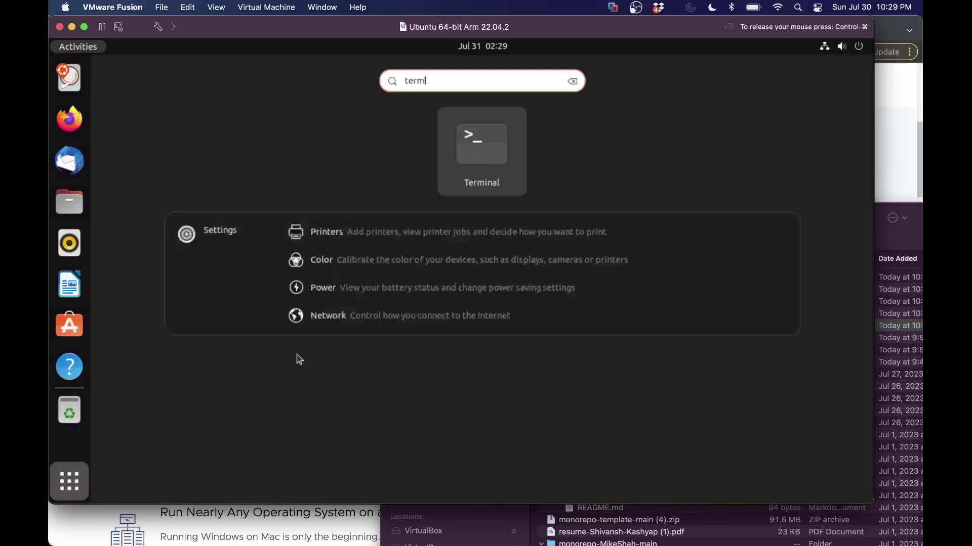
{"action": "key", "text": "Return"}
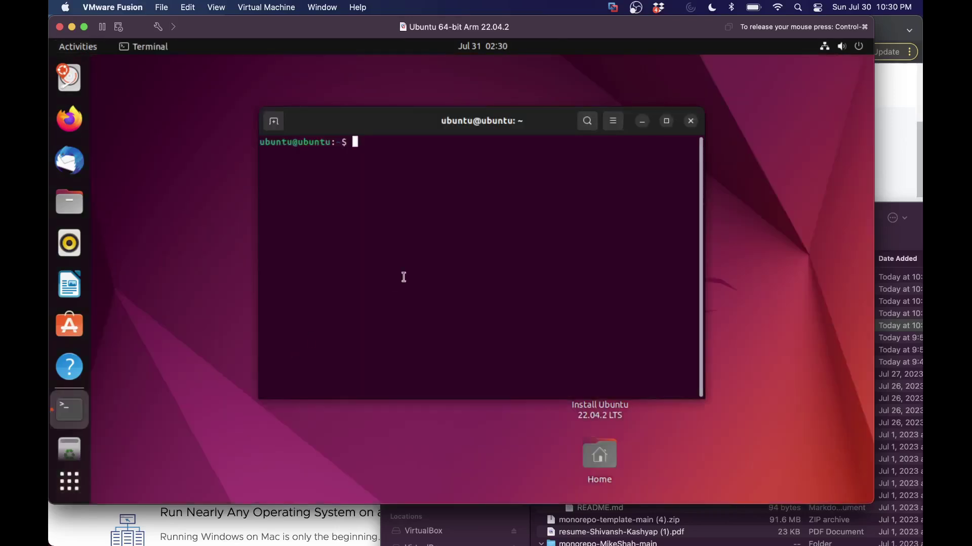
{"action": "type", "text": "ls"}
{"action": "key", "text": "Return"}
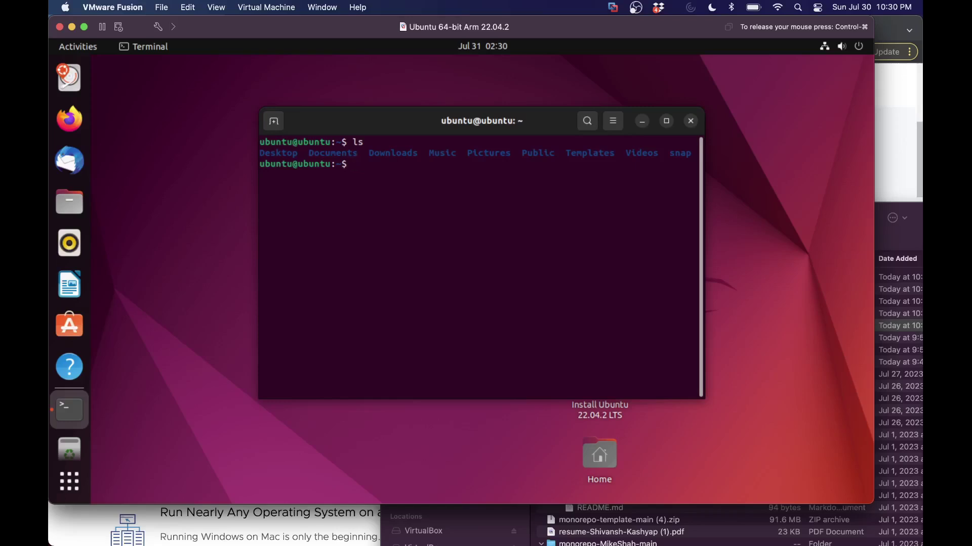
Step: Try installing libsdl2-dev with the mistyped 'sudo apt get-install' command
{"action": "type", "text": "sudo apt get-install"}
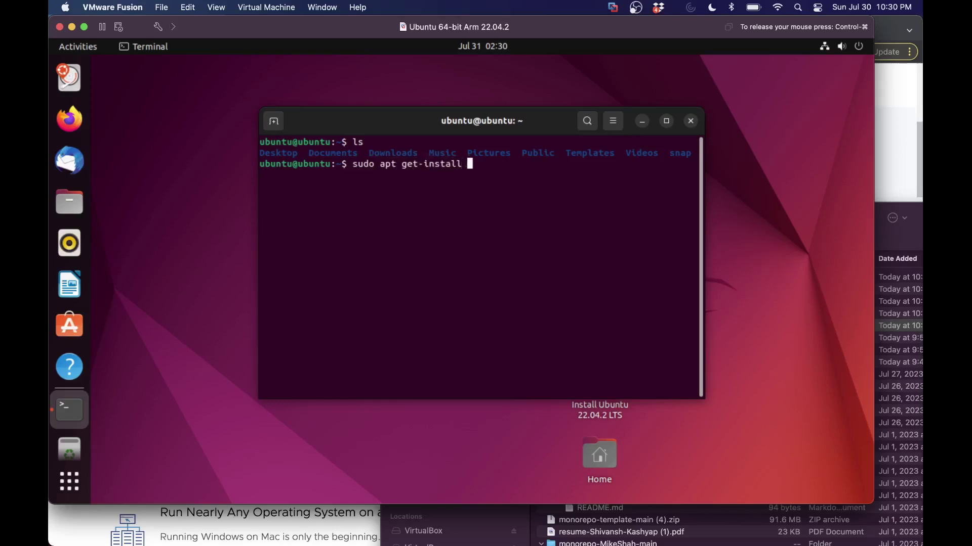
{"action": "type", "text": " libsdl2-dev"}
{"action": "key", "text": "Left"}
{"action": "key", "text": "Left"}
{"action": "key", "text": "Left"}
{"action": "key", "text": "Left"}
{"action": "type", "text": "2"}
{"action": "key", "text": "Return"}
Step: Correct the command to sudo apt-get install libsdl2-dev and run it again
{"action": "key", "text": "Up"}
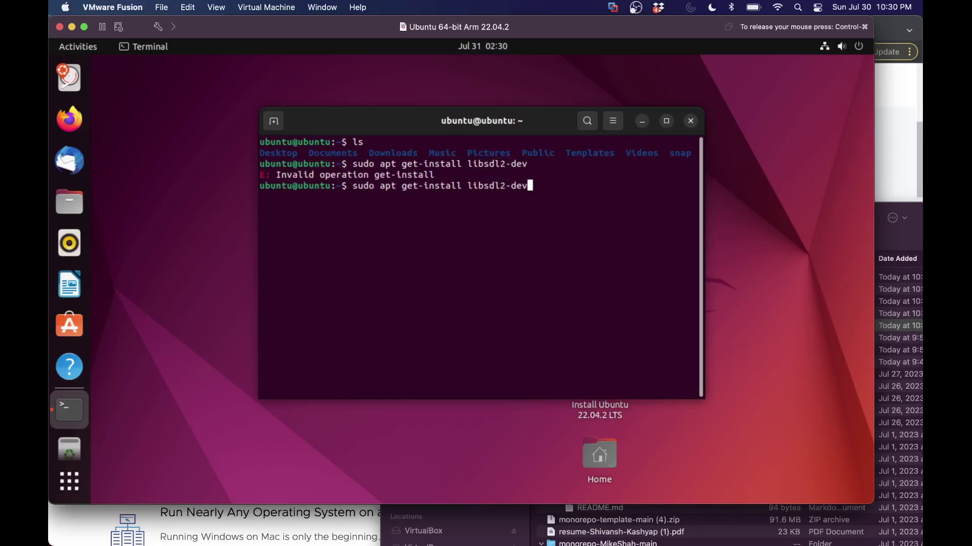
{"action": "key", "text": "Left"}
{"action": "key", "text": "Left"}
{"action": "key", "text": "Left"}
{"action": "key", "text": "Left"}
{"action": "key", "text": "Left"}
{"action": "key", "text": "Left"}
{"action": "key", "text": "Left"}
{"action": "key", "text": "Left"}
{"action": "key", "text": "Left"}
{"action": "key", "text": "Left"}
{"action": "key", "text": "Left"}
{"action": "key", "text": "Left"}
{"action": "key", "text": "Left"}
{"action": "key", "text": "Left"}
{"action": "key", "text": "Left"}
{"action": "key", "text": "Left"}
{"action": "key", "text": "Left"}
{"action": "key", "text": "Left"}
{"action": "key", "text": "Left"}
{"action": "key", "text": "Left"}
{"action": "key", "text": "Right"}
{"action": "key", "text": "Right"}
{"action": "key", "text": "Right"}
{"action": "key", "text": "Right"}
{"action": "key", "text": "Right"}
{"action": "key", "text": "Right"}
{"action": "key", "text": "Right"}
{"action": "key", "text": "Left"}
{"action": "key", "text": "Left"}
{"action": "key", "text": "Left"}
{"action": "key", "text": "BackSpace"}
{"action": "type", "text": "-"}
{"action": "key", "text": "Right"}
{"action": "key", "text": "Right"}
{"action": "key", "text": "Right"}
{"action": "key", "text": "Delete"}
{"action": "key", "text": "Return"}
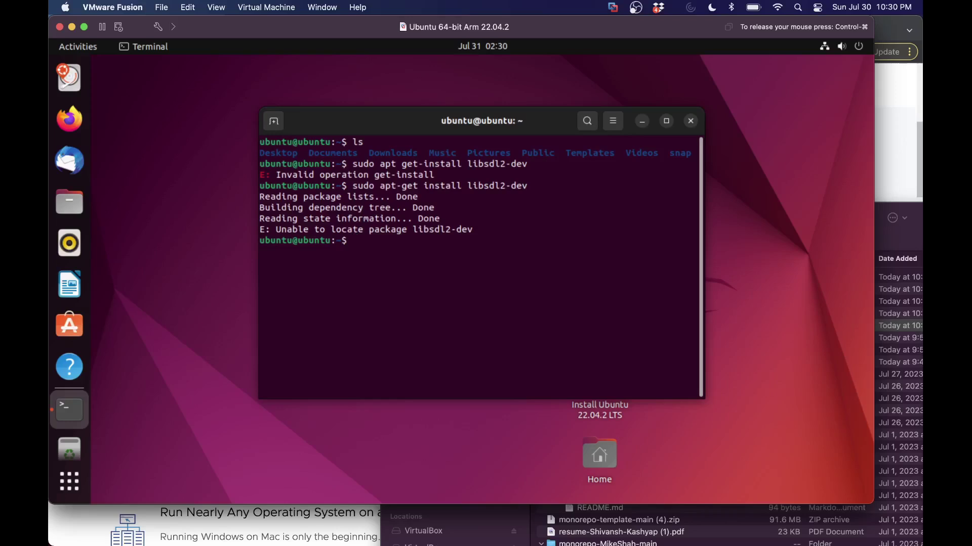
Step: Retry as sudo apt-get install libsdl; apt cannot locate either package
{"action": "key", "text": "Up"}
{"action": "key", "text": "BackSpace"}
{"action": "key", "text": "BackSpace"}
{"action": "key", "text": "BackSpace"}
{"action": "key", "text": "BackSpace"}
{"action": "key", "text": "BackSpace"}
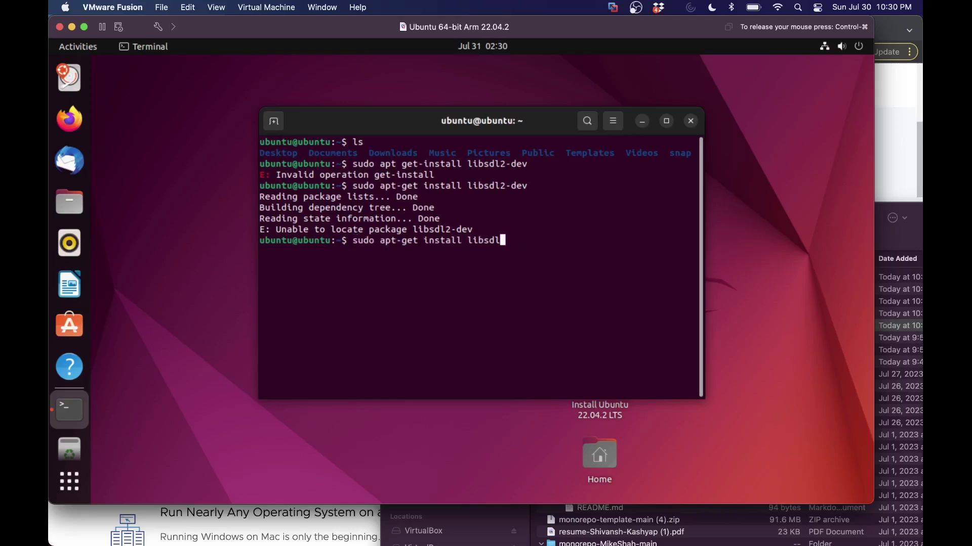
{"action": "key", "text": "Return"}
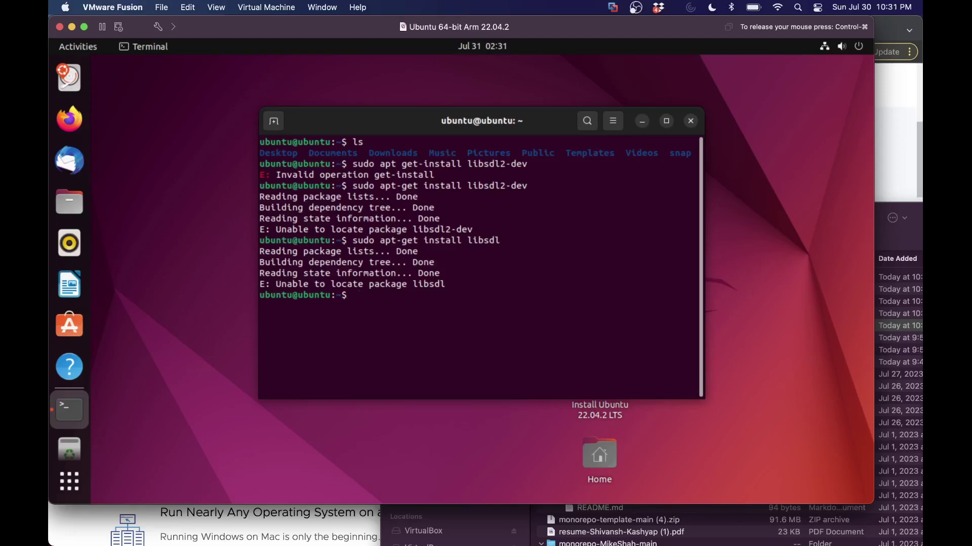
Step: Enable the universe repository with sudo add-apt-repository universe, then type sudo apt-get install libsdl2-dev
{"action": "type", "text": "sudo apt"}
{"action": "key", "text": "BackSpace"}
{"action": "key", "text": "BackSpace"}
{"action": "key", "text": "BackSpace"}
{"action": "type", "text": "add-apt-repository universe"}
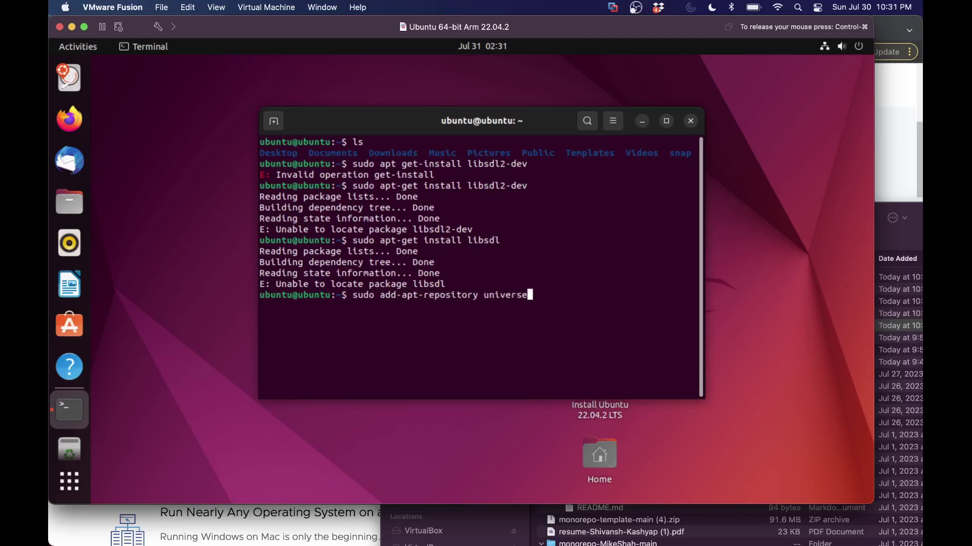
{"action": "key", "text": "Return"}
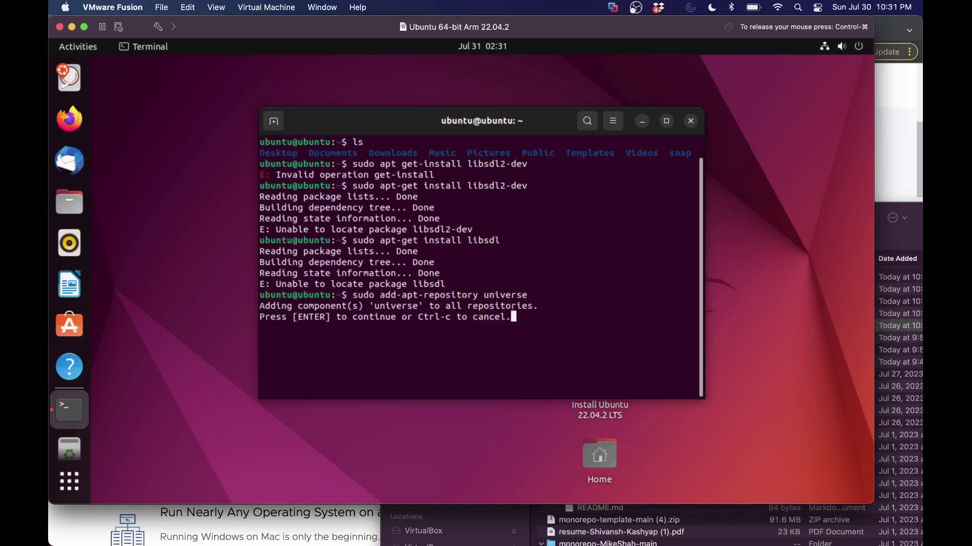
{"action": "key", "text": "Return"}
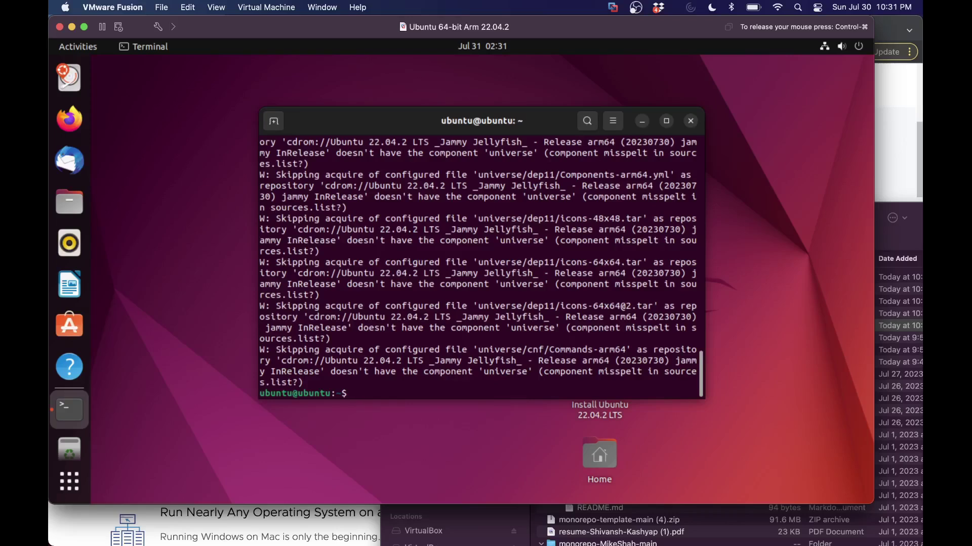
{"action": "type", "text": "sudo apt-get install libsdl"}
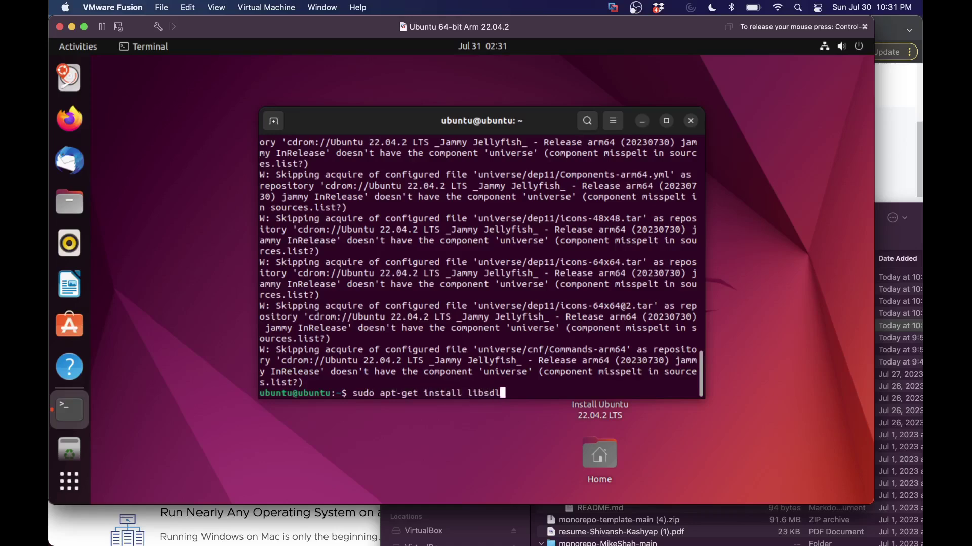
{"action": "type", "text": "2-dev"}
Step: Run the libsdl2-dev install, answering y to the confirmation prompt
{"action": "key", "text": "Return"}
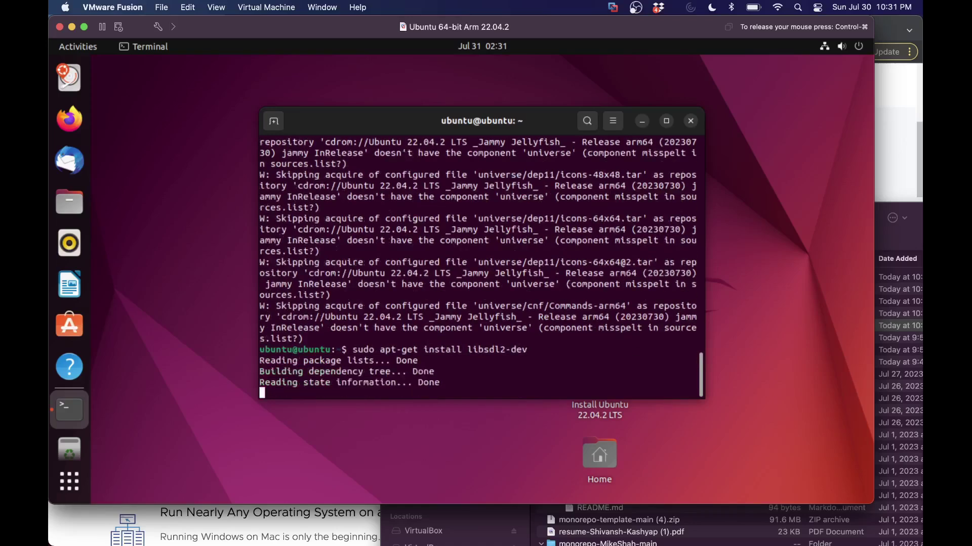
{"action": "type", "text": "y"}
{"action": "key", "text": "Return"}
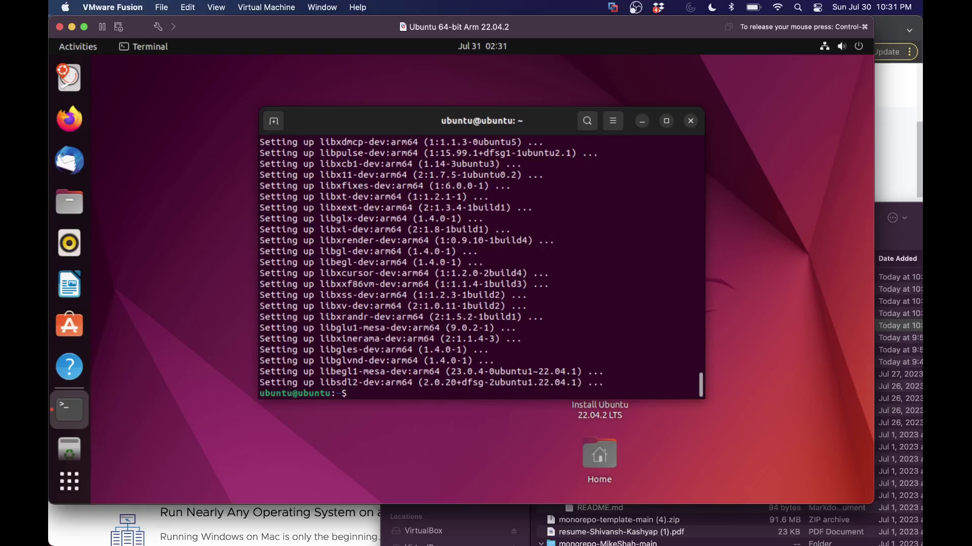
Step: Install mesa-utils with sudo apt-get, confirming Y, then run glxinfo to print the GLX visuals
{"action": "type", "text": "sudo ap-t"}
{"action": "key", "text": "BackSpace"}
{"action": "key", "text": "BackSpace"}
{"action": "type", "text": "t-get install mesa"}
{"action": "key", "text": "Return"}
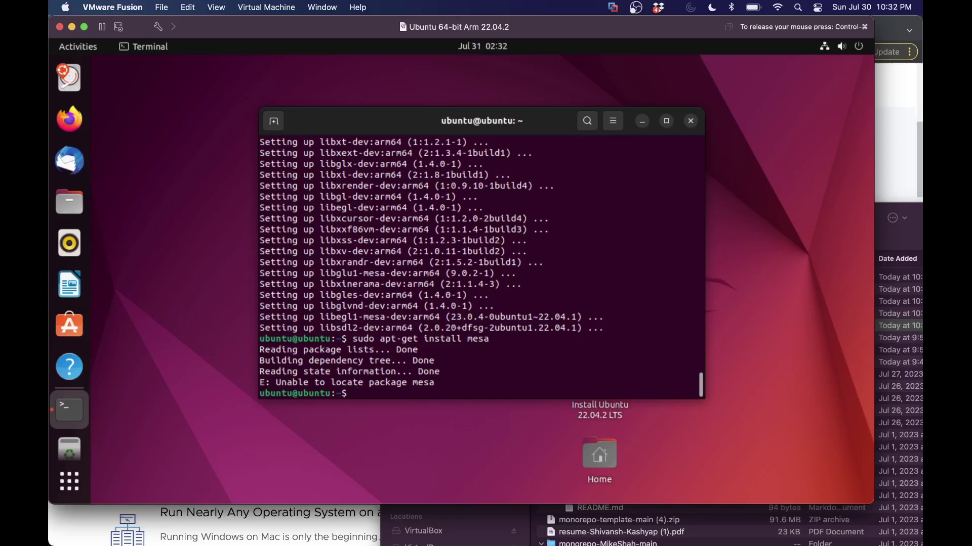
{"action": "key", "text": "Up"}
{"action": "type", "text": "-"}
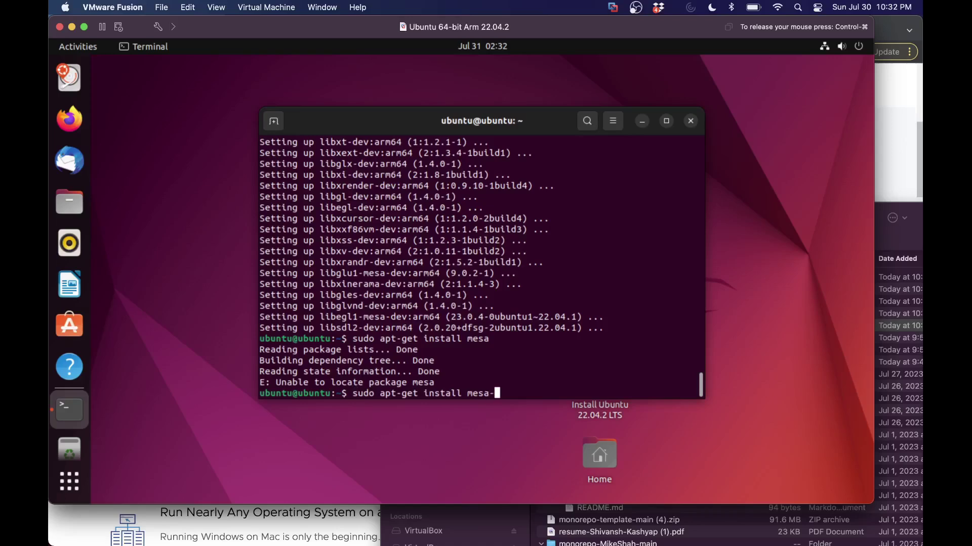
{"action": "type", "text": "utils"}
{"action": "key", "text": "Return"}
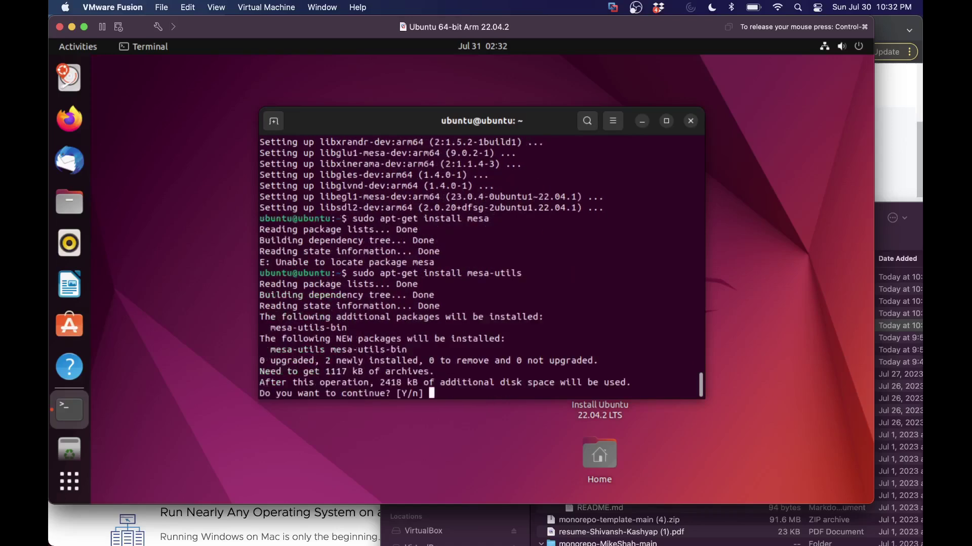
{"action": "type", "text": "Y"}
{"action": "key", "text": "Return"}
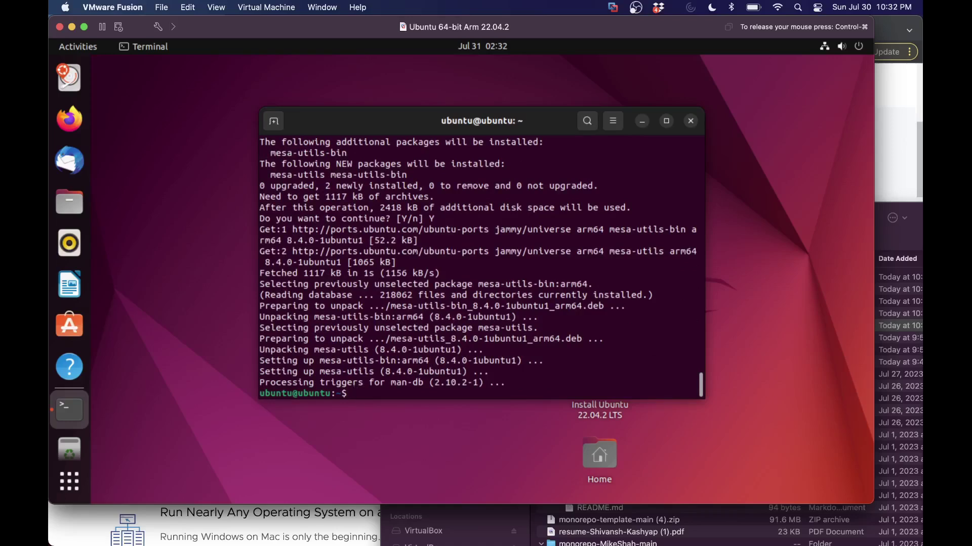
{"action": "type", "text": "glxinfo"}
{"action": "key", "text": "Return"}
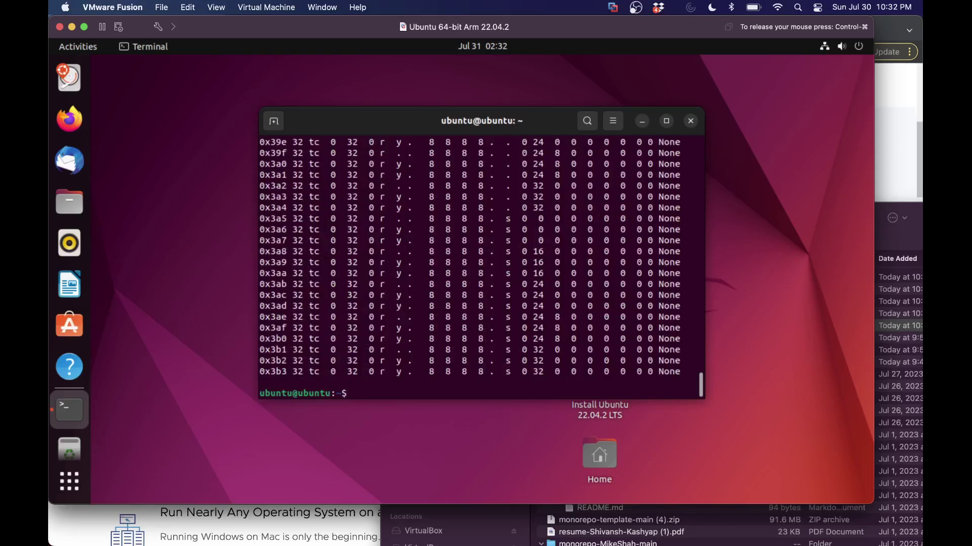
Step: Show the OpenGL version (4.5, Mesa 23.0.4) via glxinfo | grep, then run glxgears
{"action": "key", "text": "Up"}
{"action": "type", "text": "| grep \"Open"}
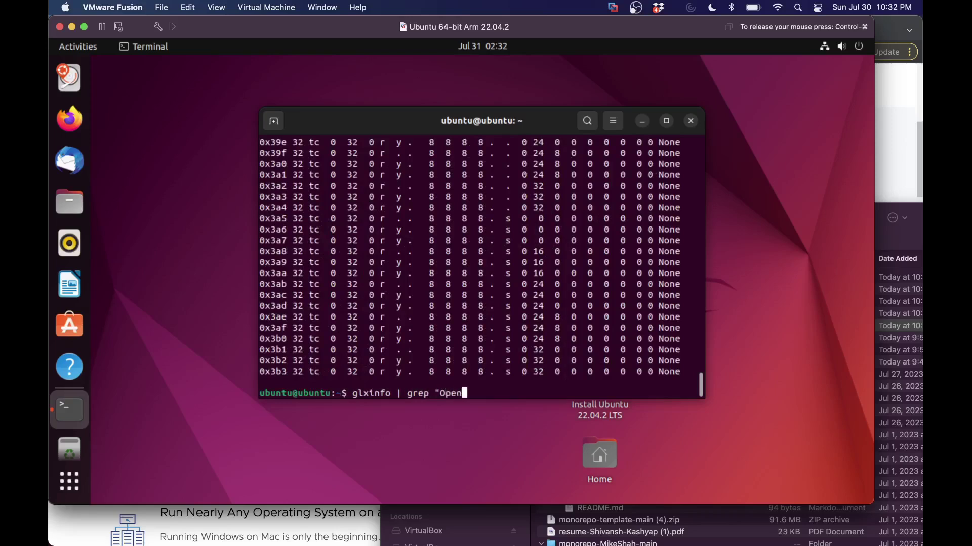
{"action": "type", "text": "GL version\""}
{"action": "key", "text": "Return"}
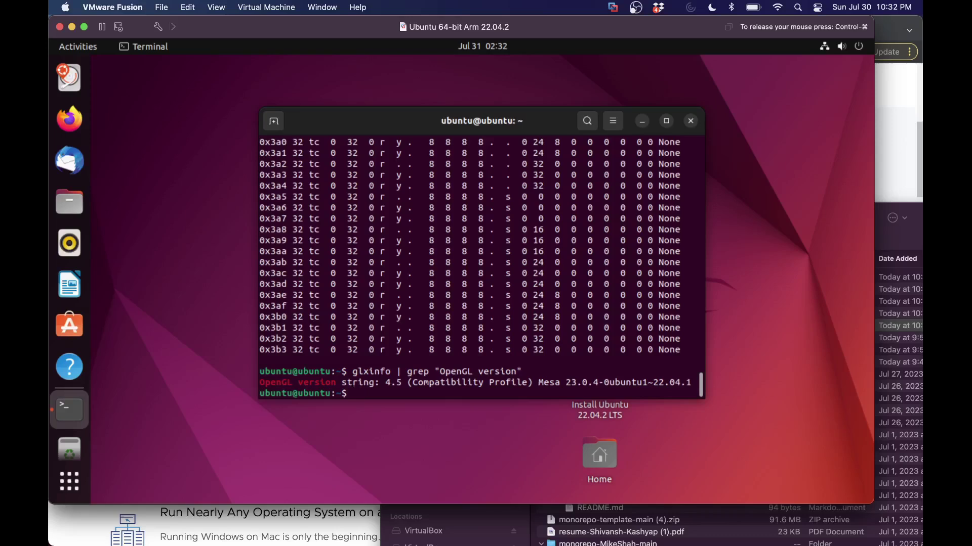
{"action": "type", "text": "glxgears"}
{"action": "key", "text": "Return"}
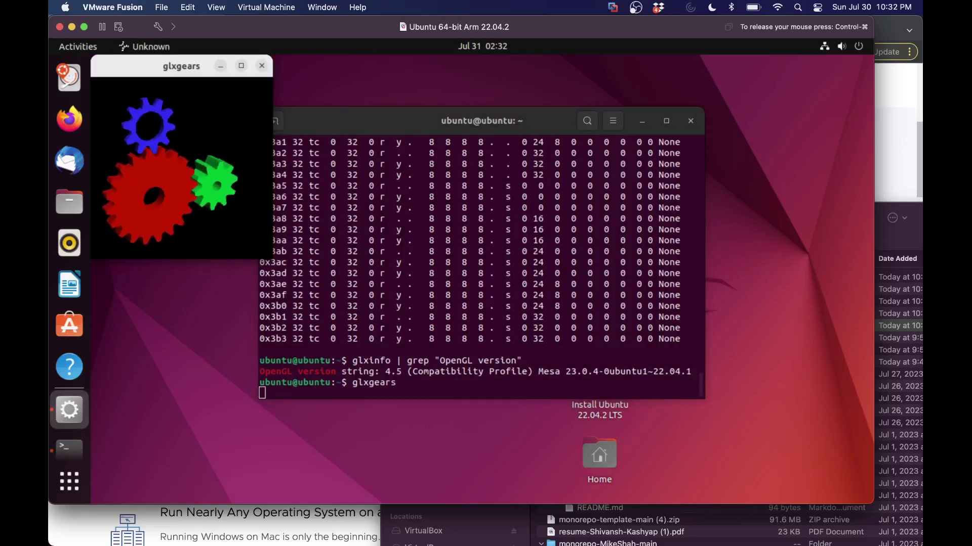
Step: Close the gears window and Terminal, then close the VM window to suspend it
{"action": "left_click", "coordinate": [262, 66]}
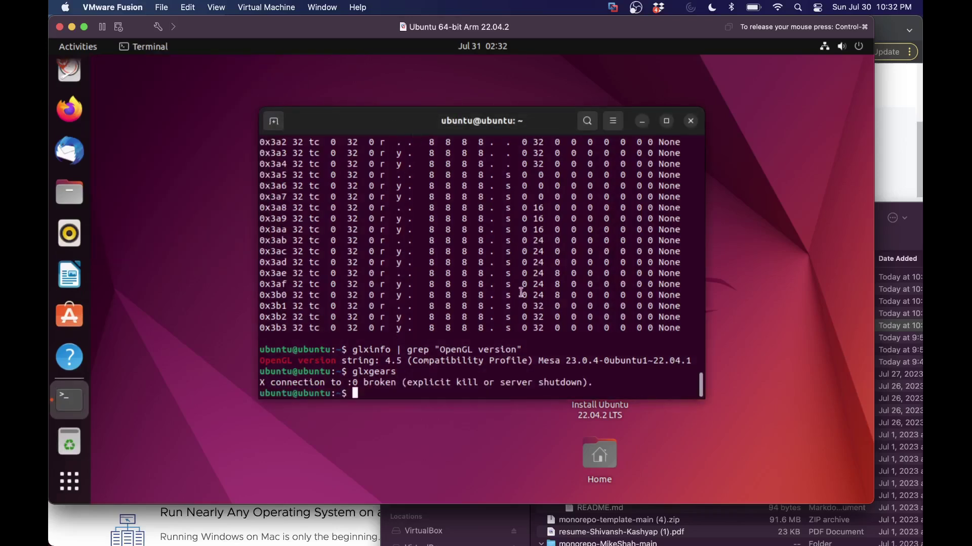
{"action": "left_click", "coordinate": [690, 120]}
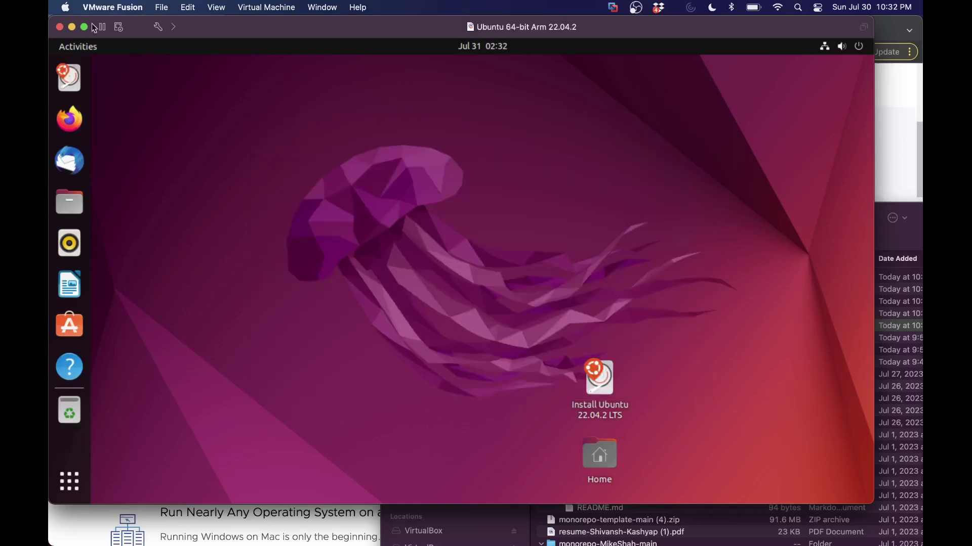
{"action": "left_click", "coordinate": [64, 29]}
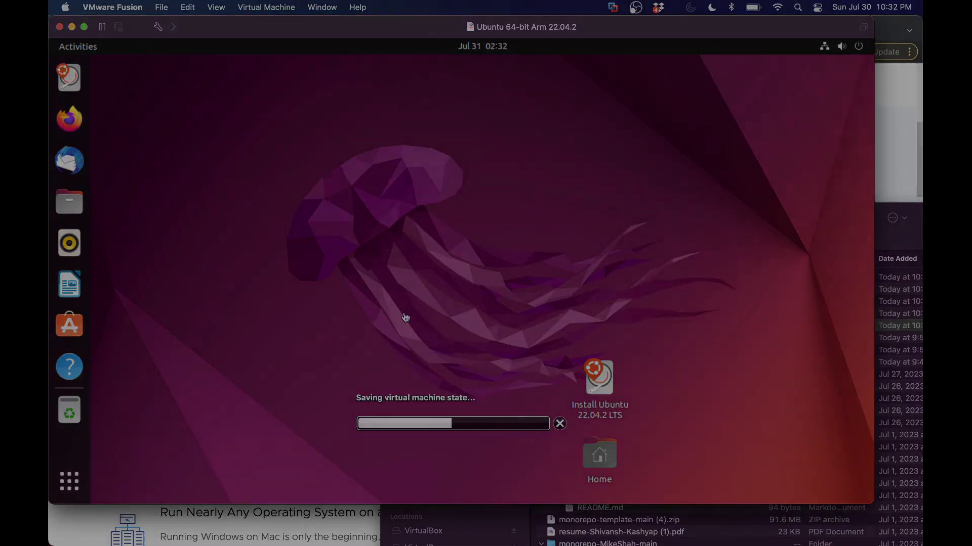